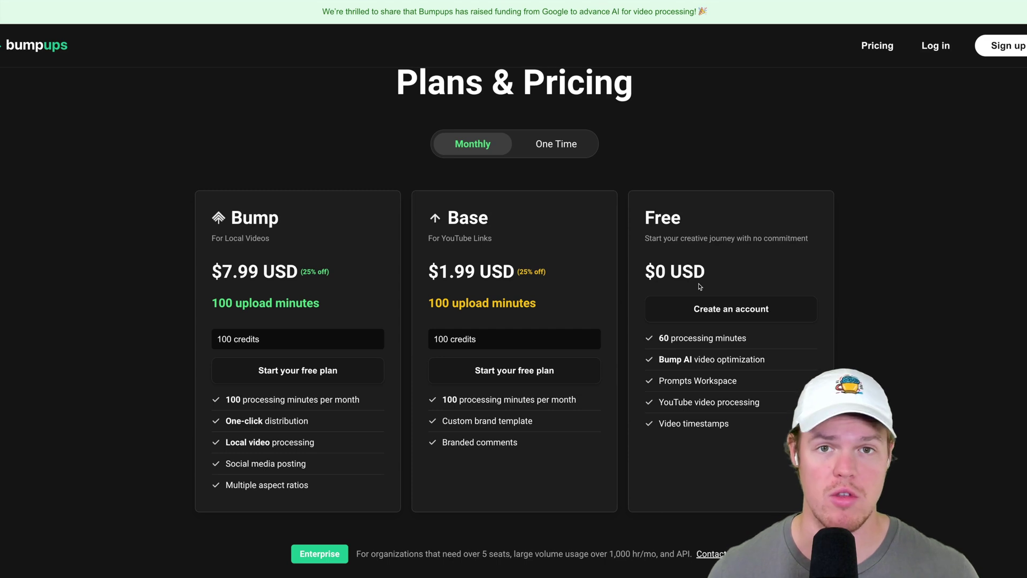
- Scroll through the Plans & Pricing page to review the available plans
{"action": "scroll", "coordinate": [700, 286], "scroll_direction": "down", "scroll_amount": 1}
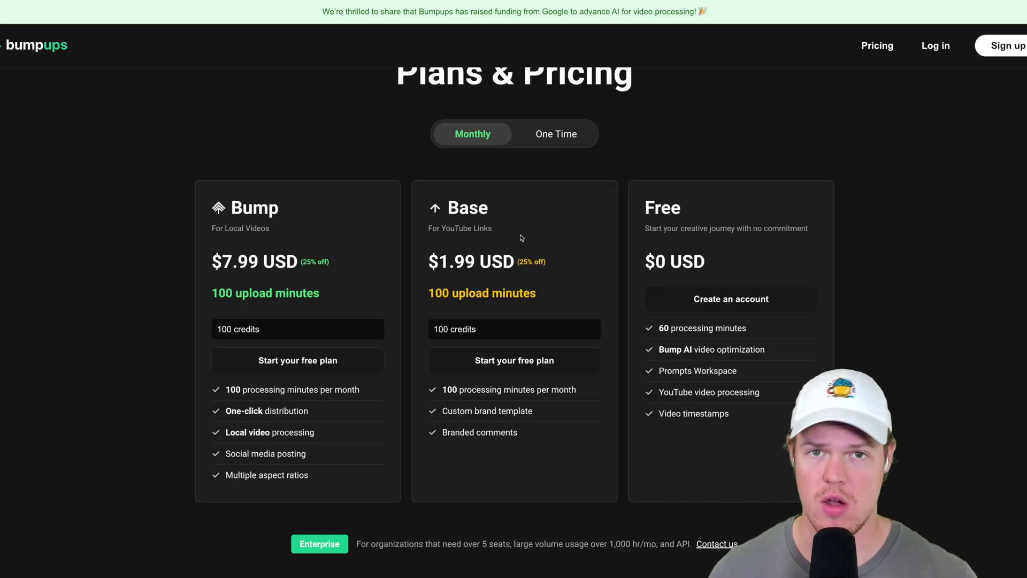
{"action": "scroll", "coordinate": [521, 238], "scroll_direction": "down", "scroll_amount": 1}
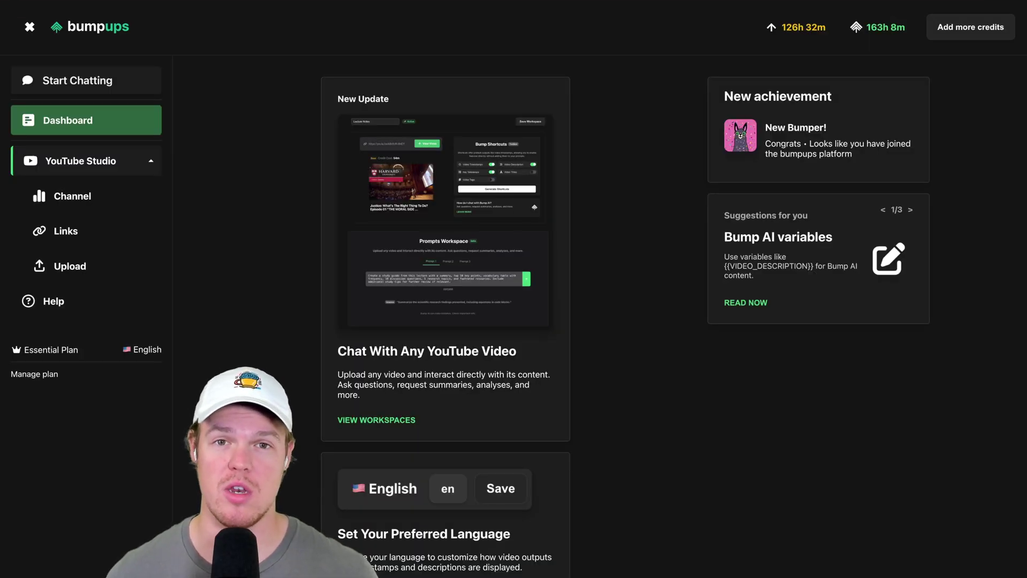
- Choose and save a video output language in Settings & Beta, then review Creator and Timestamp settings
{"action": "scroll", "coordinate": [666, 390], "scroll_direction": "down", "scroll_amount": 1}
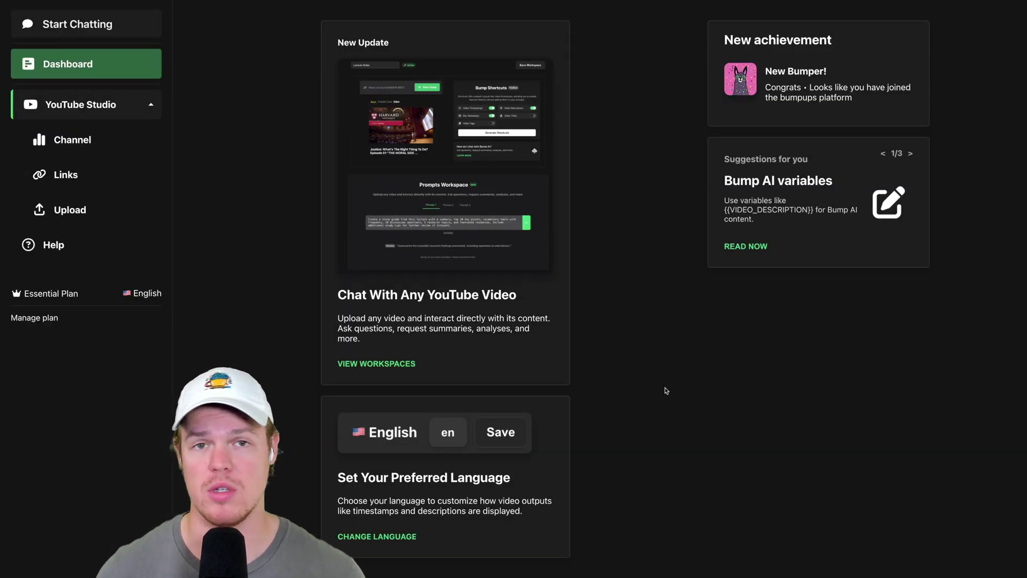
{"action": "left_click", "coordinate": [979, 30]}
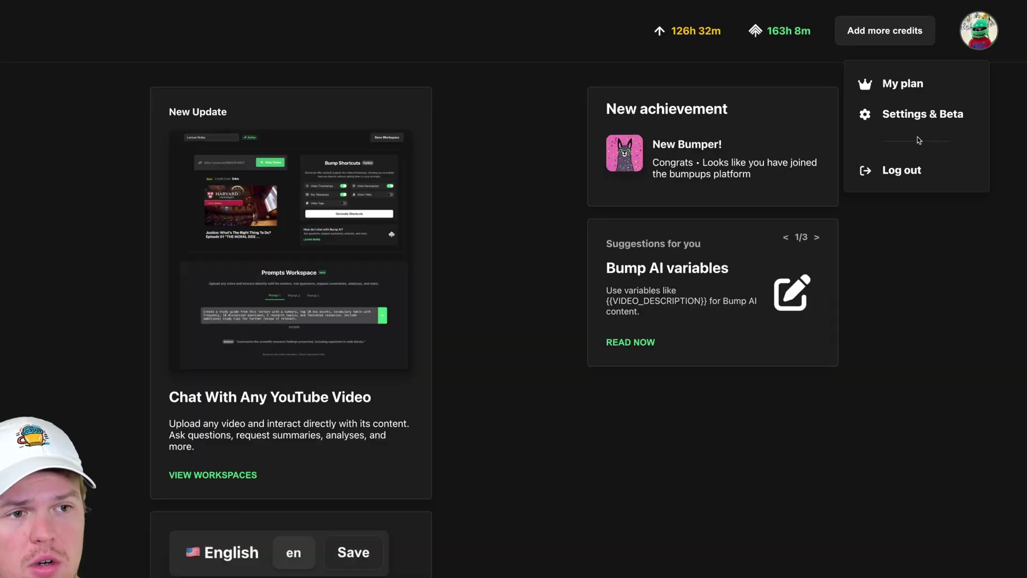
{"action": "left_click", "coordinate": [912, 119]}
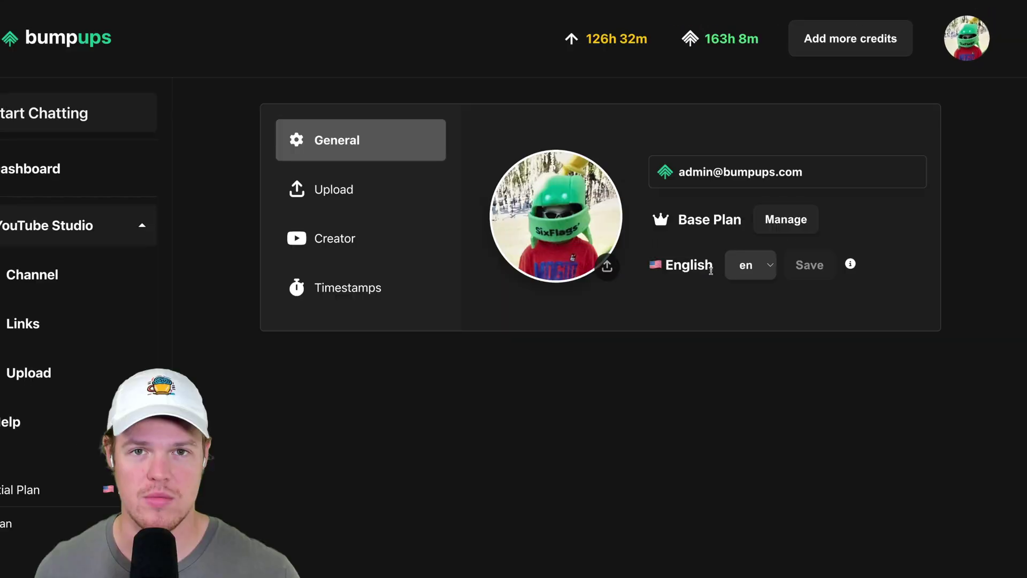
{"action": "left_click", "coordinate": [752, 266]}
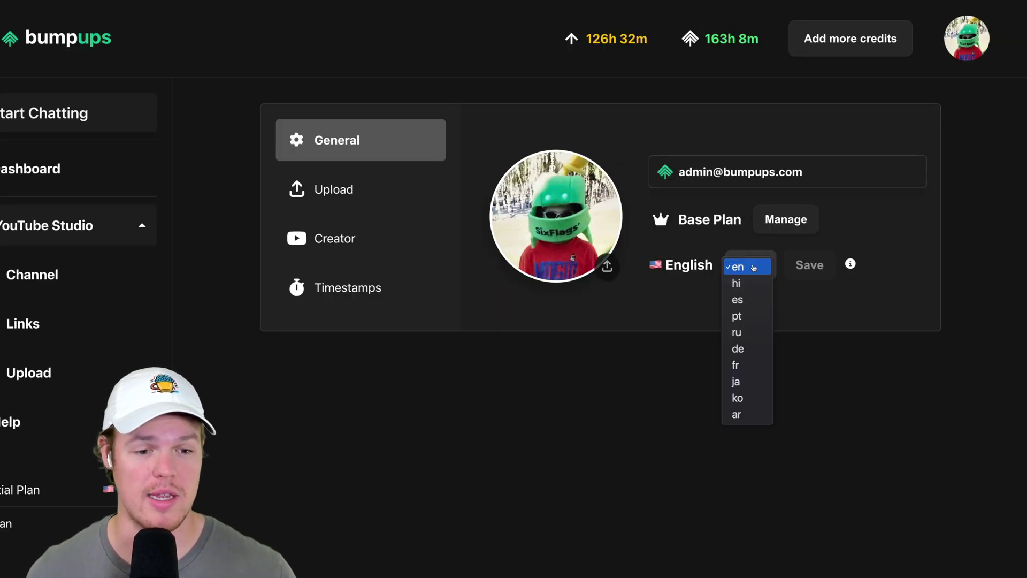
{"action": "left_click", "coordinate": [744, 348]}
{"action": "left_click", "coordinate": [819, 265]}
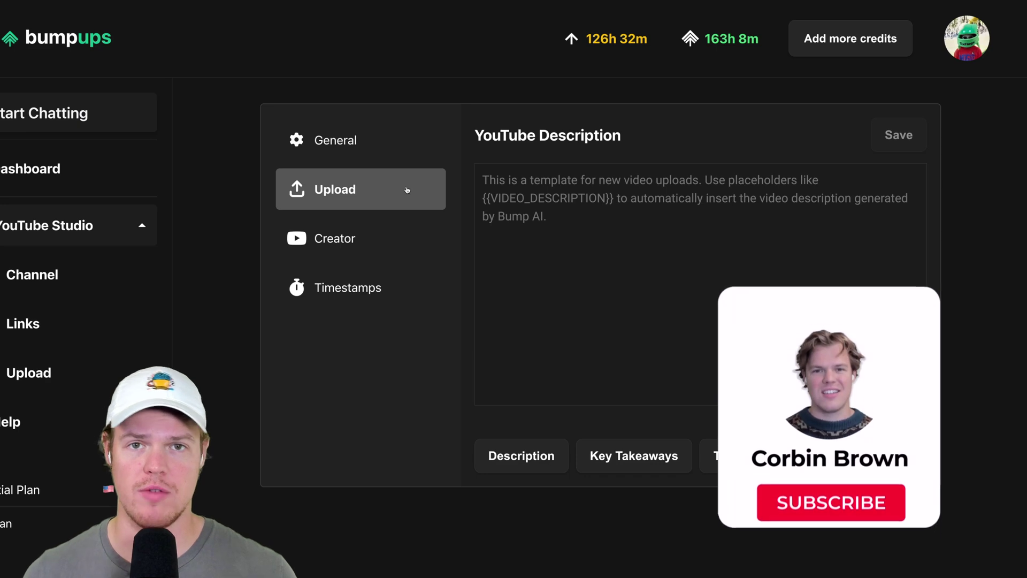
{"action": "left_click", "coordinate": [399, 230]}
{"action": "left_click", "coordinate": [386, 287]}
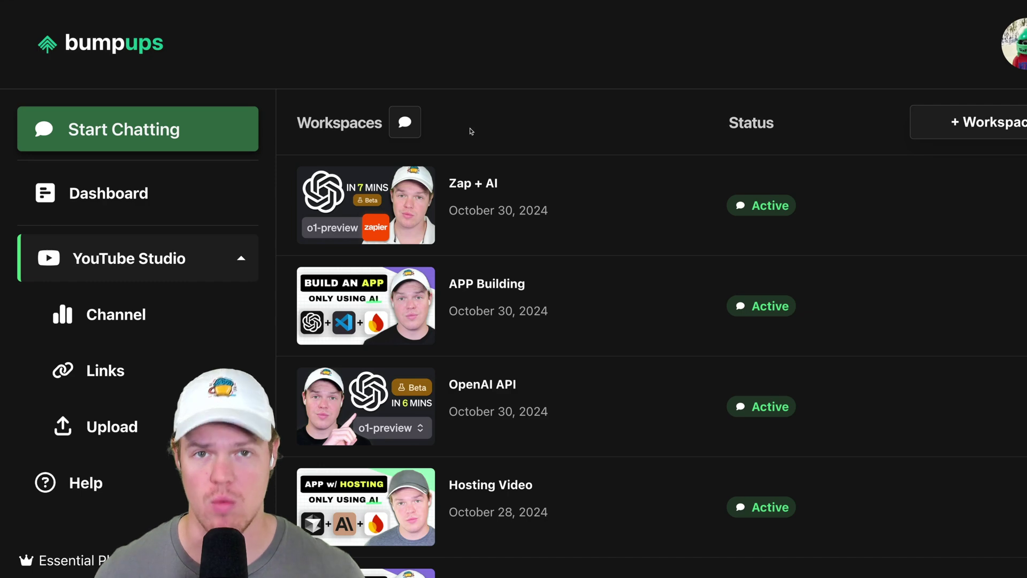
- Create a new chat workspace titled 'Example Video'
{"action": "left_click", "coordinate": [413, 122]}
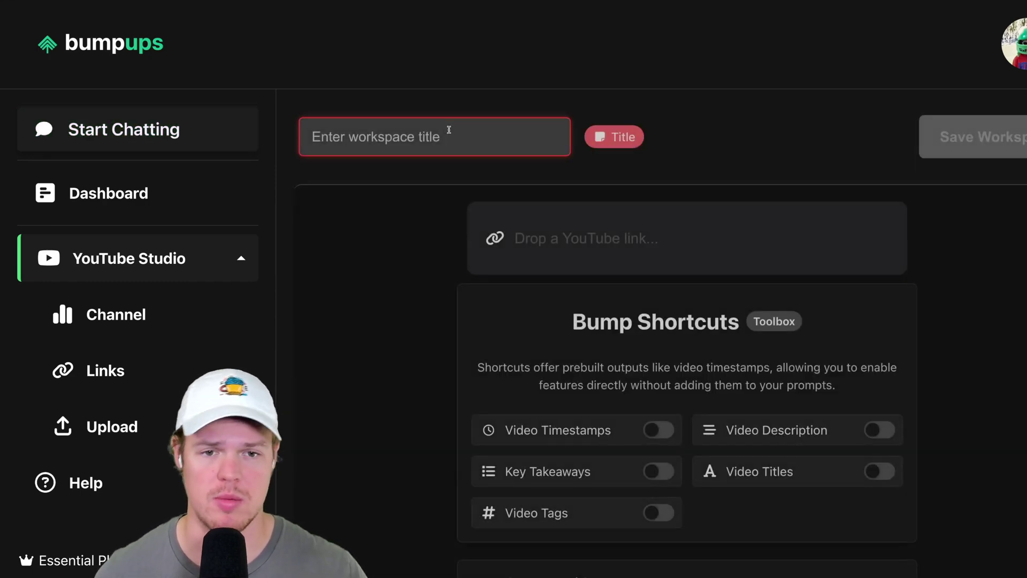
{"action": "left_click", "coordinate": [453, 74]}
{"action": "type", "text": "E"}
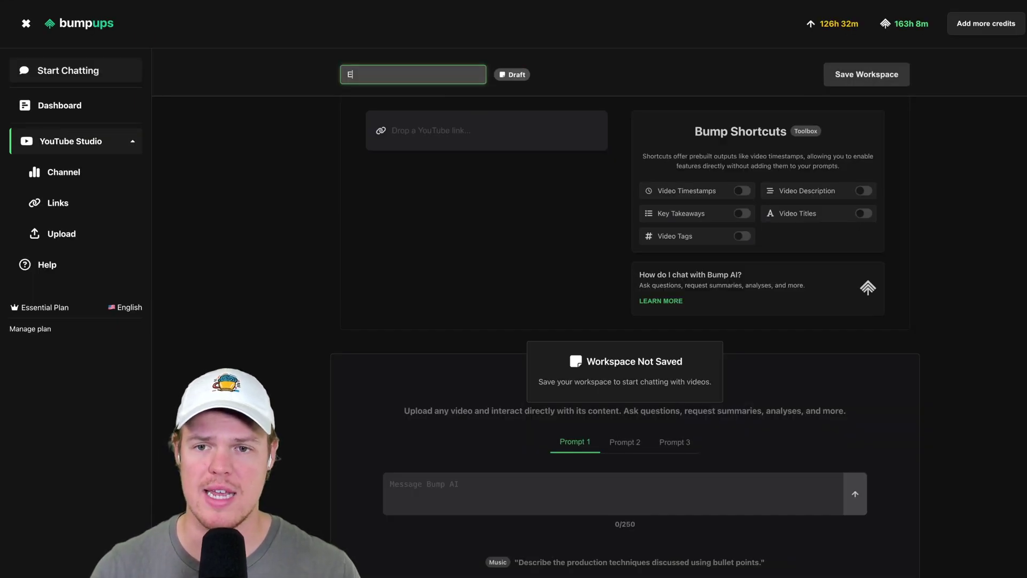
{"action": "type", "text": "xample Video"}
{"action": "key", "text": "Return"}
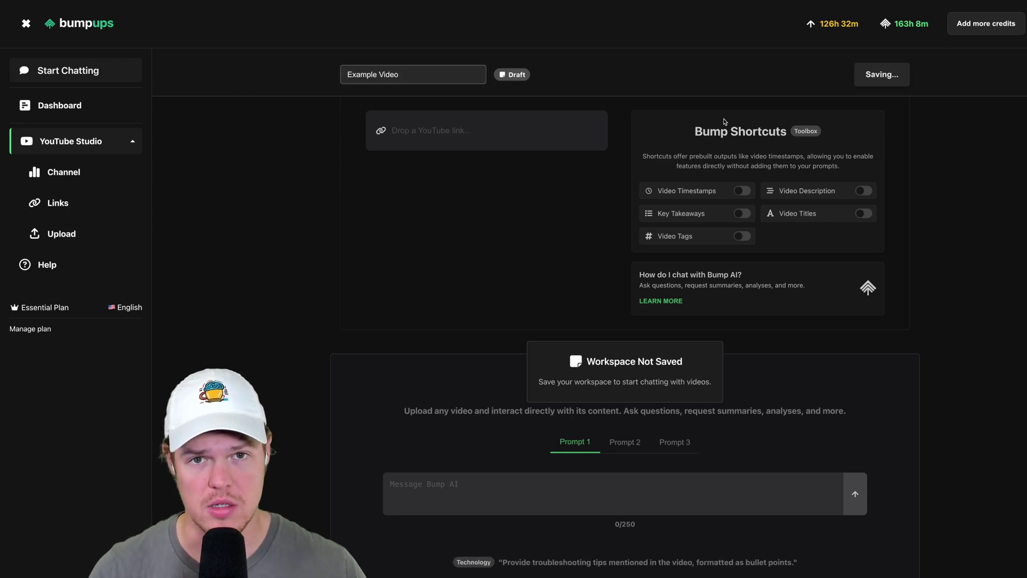
- Paste the Post Malone | This Past Weekend w/ Theo Von #529 YouTube link
{"action": "scroll", "coordinate": [598, 177], "scroll_direction": "down", "scroll_amount": 1}
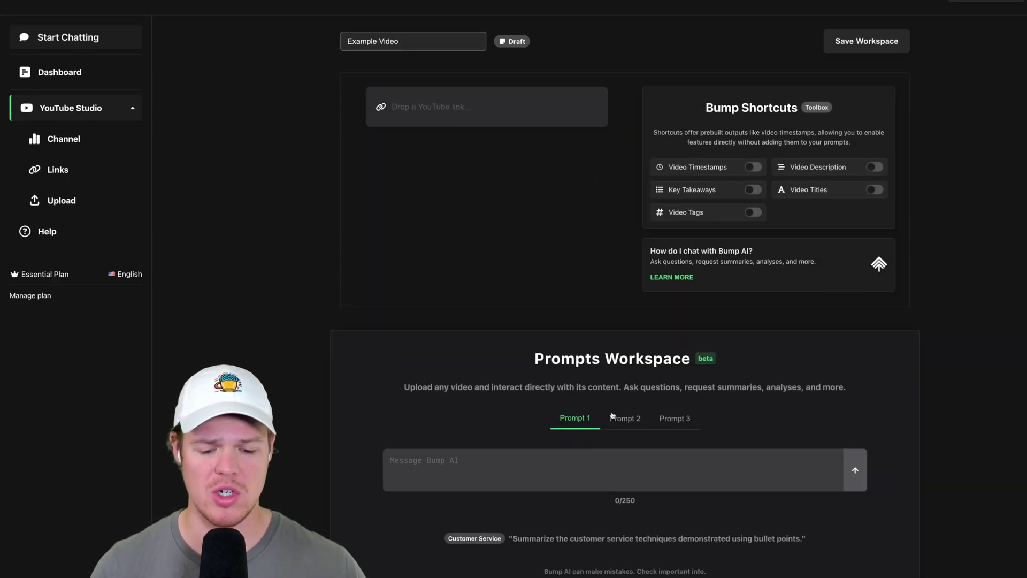
{"action": "scroll", "coordinate": [639, 381], "scroll_direction": "down", "scroll_amount": 1}
{"action": "scroll", "coordinate": [604, 222], "scroll_direction": "up", "scroll_amount": 1}
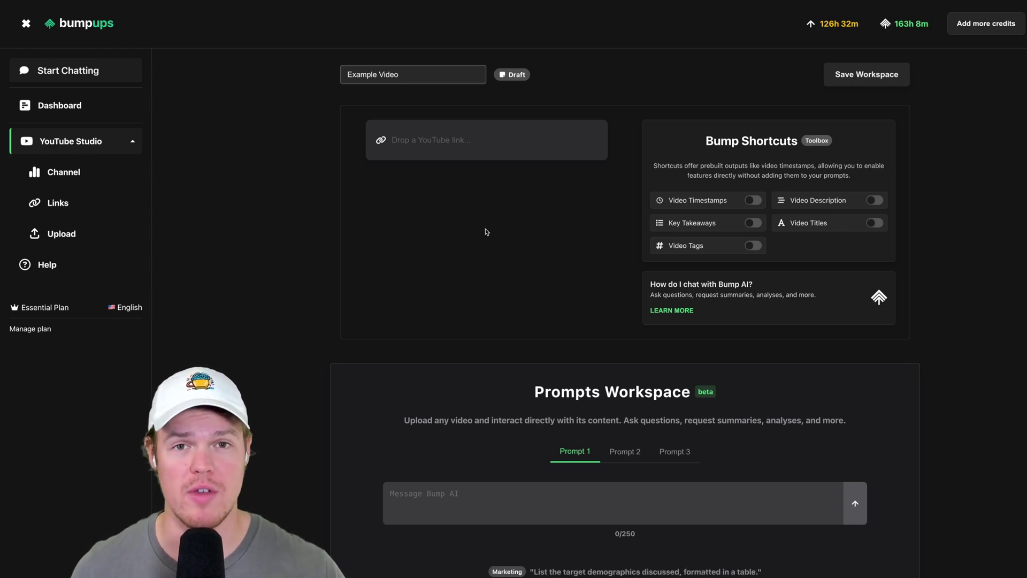
{"action": "left_click", "coordinate": [498, 146]}
{"action": "key", "text": "ctrl+v"}
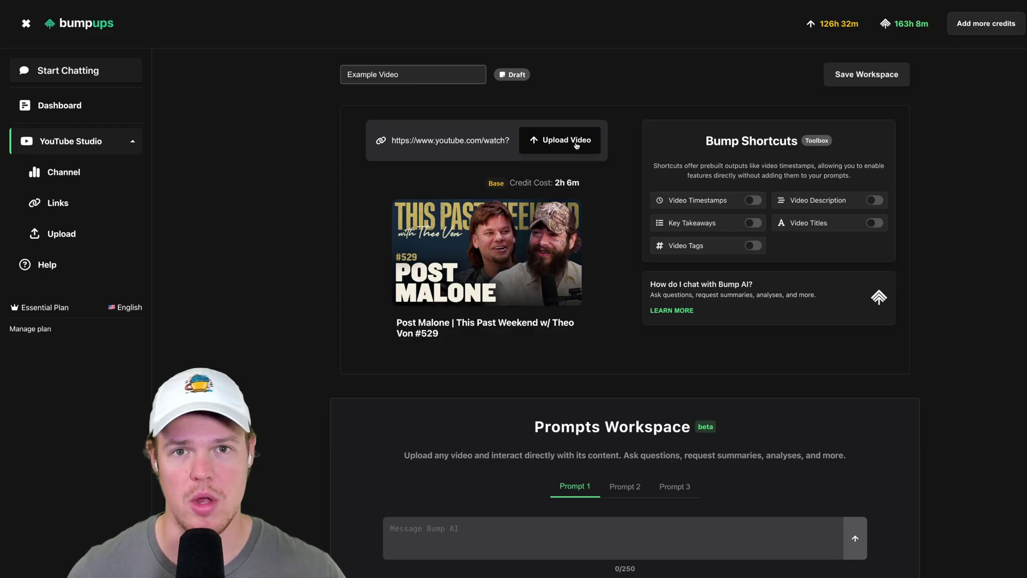
- Upload the linked podcast video to the workspace for processing
{"action": "left_click", "coordinate": [573, 143]}
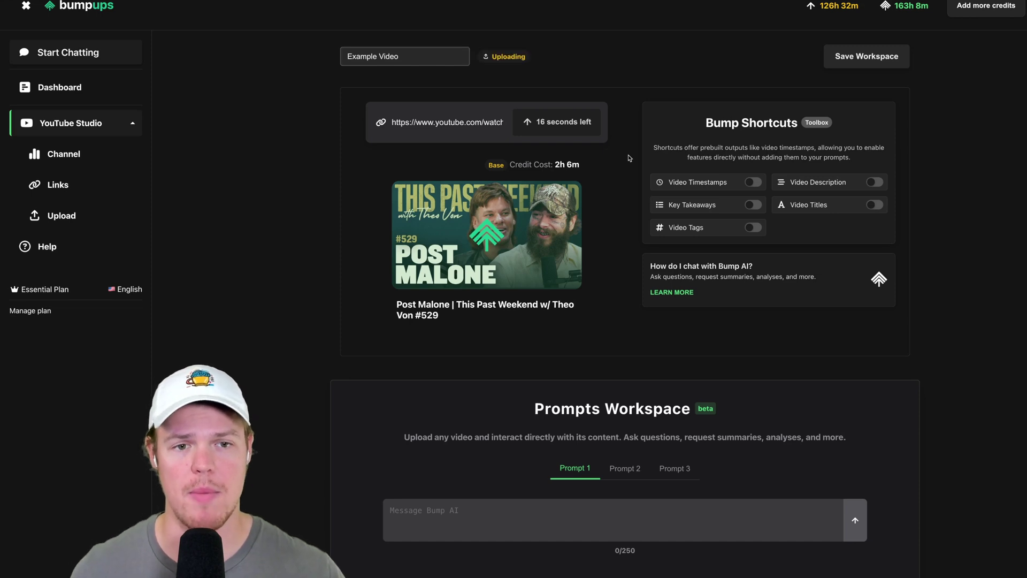
{"action": "scroll", "coordinate": [680, 247], "scroll_direction": "down", "scroll_amount": 2}
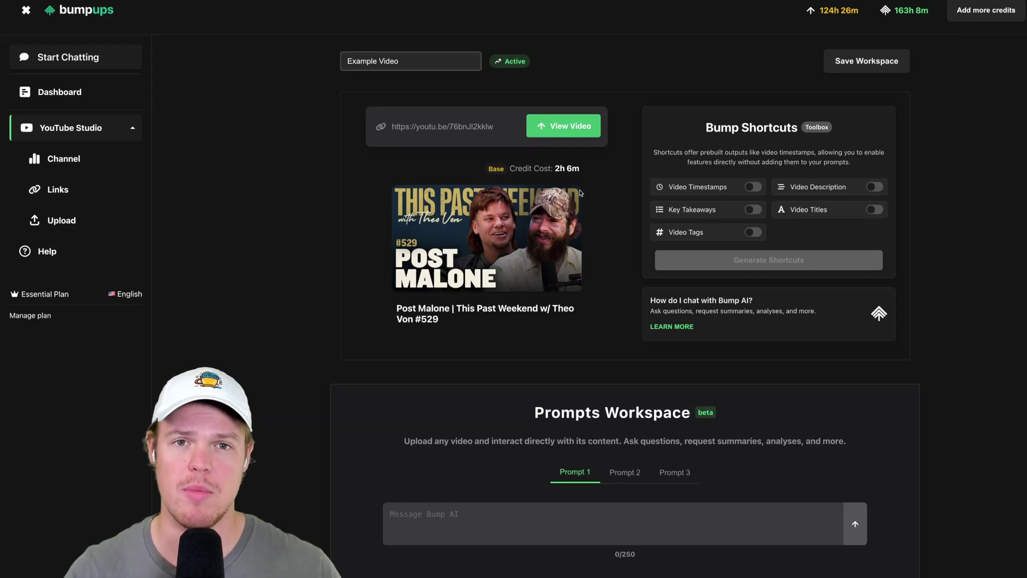
{"action": "scroll", "coordinate": [580, 192], "scroll_direction": "down", "scroll_amount": 2}
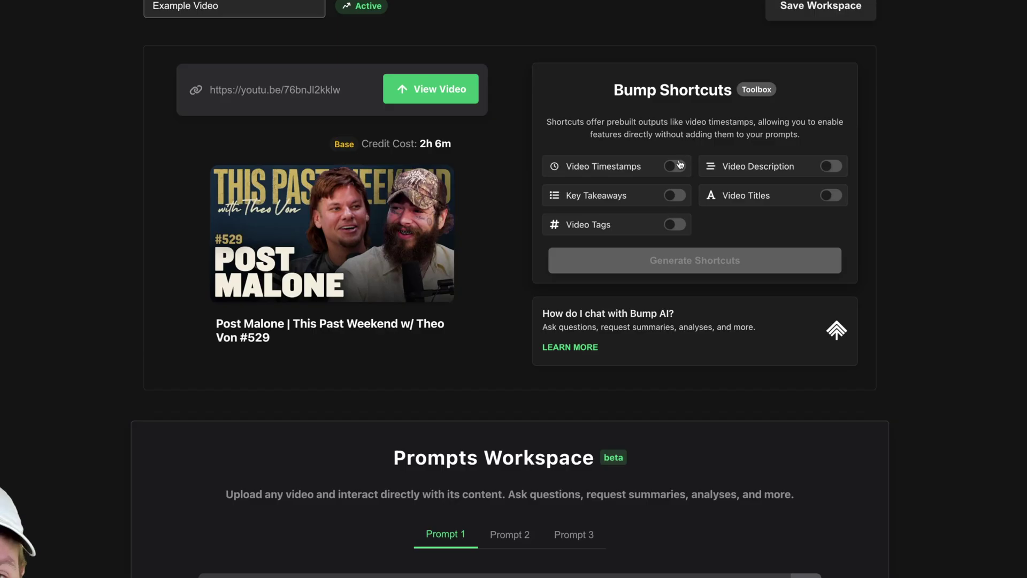
- Enable Timestamps, Key Takeaways, Tags, Description and Titles shortcuts and generate them
{"action": "left_click", "coordinate": [754, 78]}
{"action": "left_click", "coordinate": [754, 101]}
{"action": "left_click", "coordinate": [677, 223]}
{"action": "left_click", "coordinate": [832, 166]}
{"action": "left_click", "coordinate": [832, 195]}
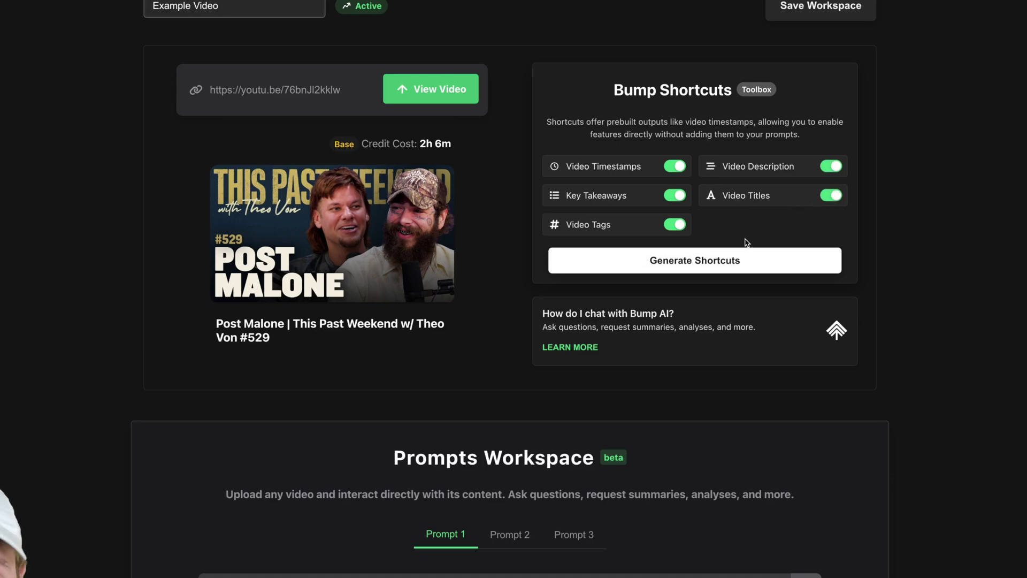
{"action": "left_click", "coordinate": [711, 262]}
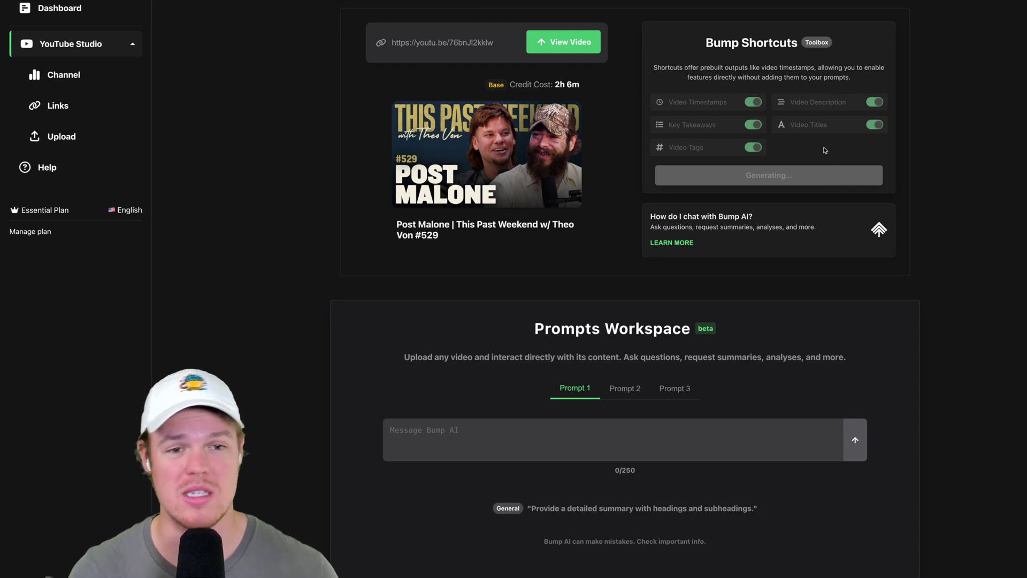
{"action": "scroll", "coordinate": [749, 267], "scroll_direction": "down", "scroll_amount": 1}
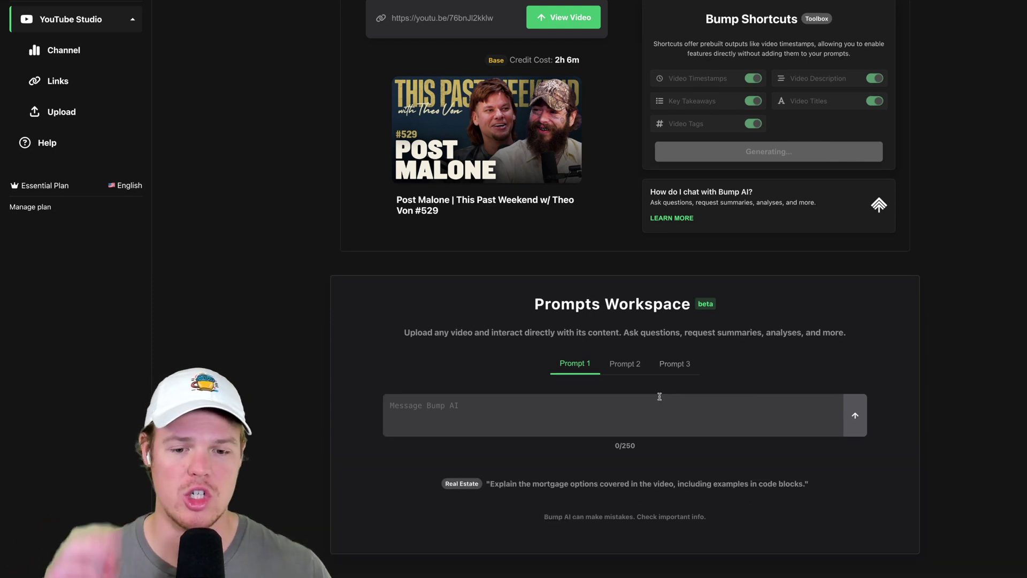
- Send Bump AI a Prompt 1 asking for the top three funny moments and a word-count table
{"action": "left_click", "coordinate": [636, 413]}
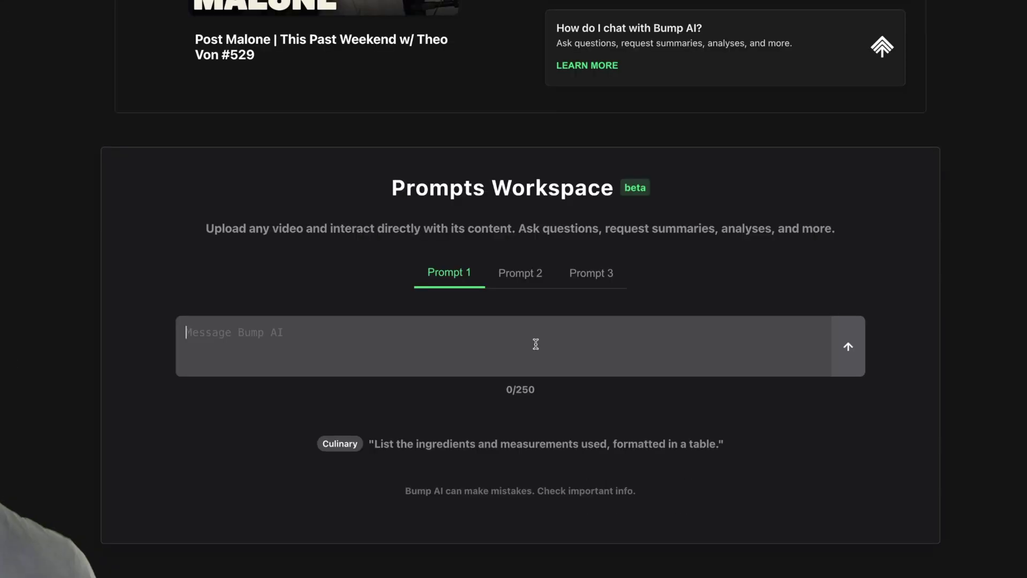
{"action": "type", "text": "Give me the top three funny moments in this podcast and a table of how many times a word is said"}
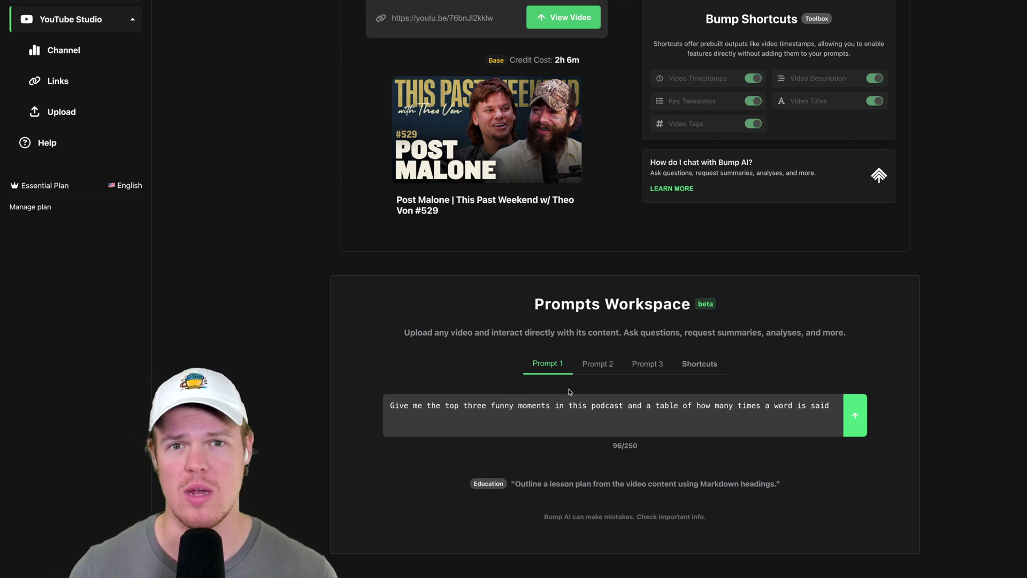
{"action": "left_click", "coordinate": [595, 366]}
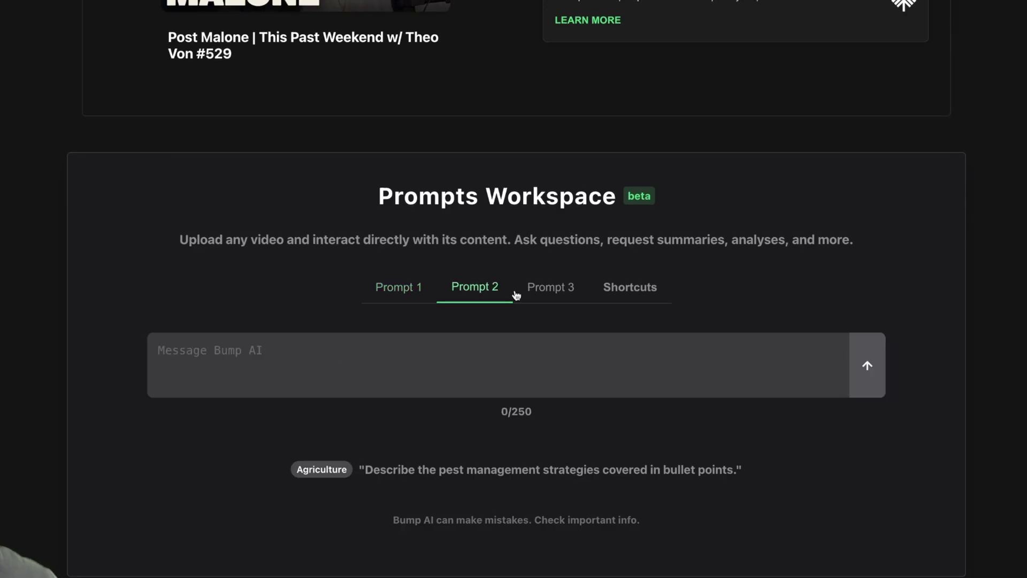
{"action": "left_click", "coordinate": [648, 366]}
{"action": "left_click", "coordinate": [393, 294]}
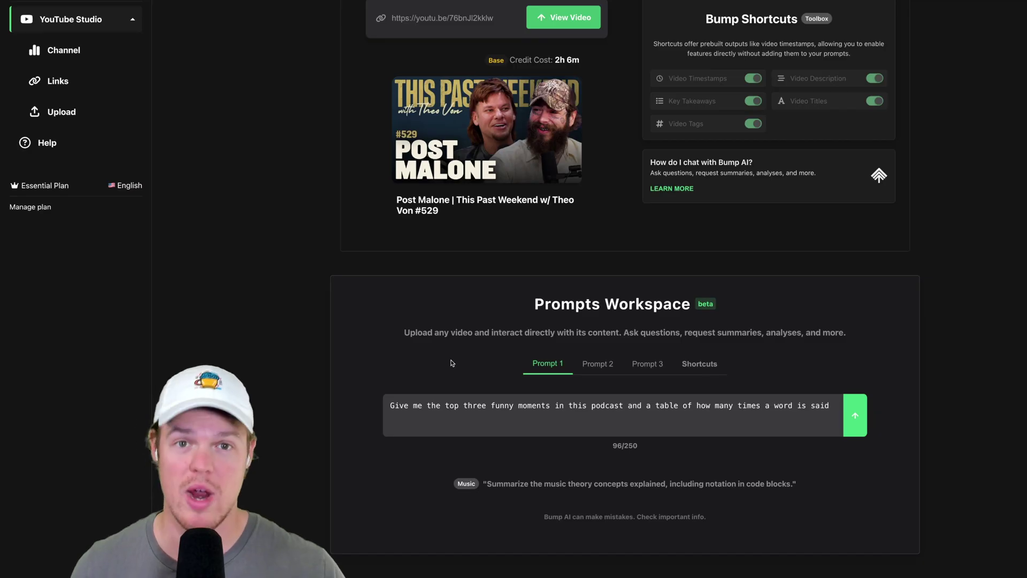
{"action": "left_click", "coordinate": [856, 418]}
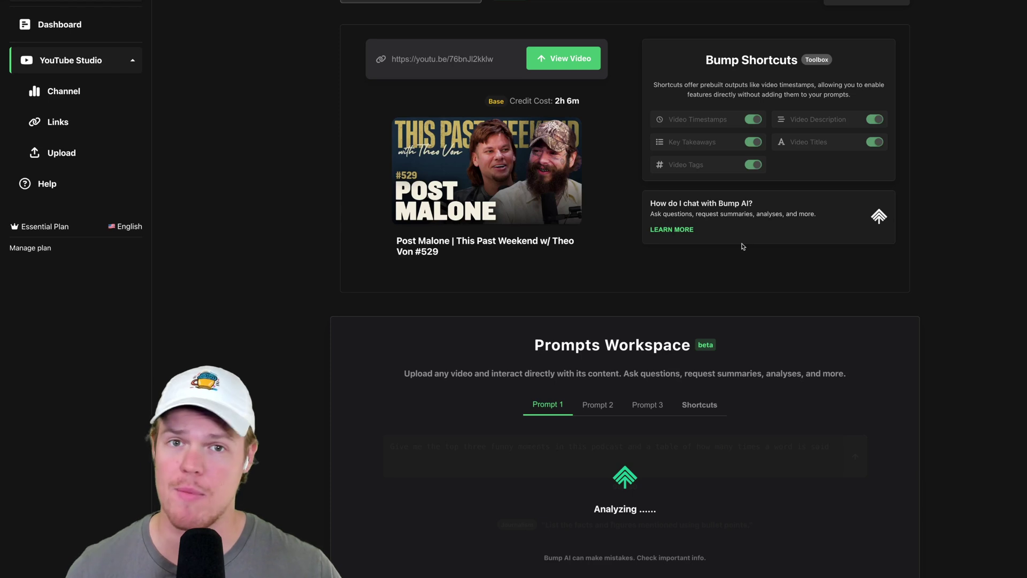
{"action": "left_click", "coordinate": [675, 230]}
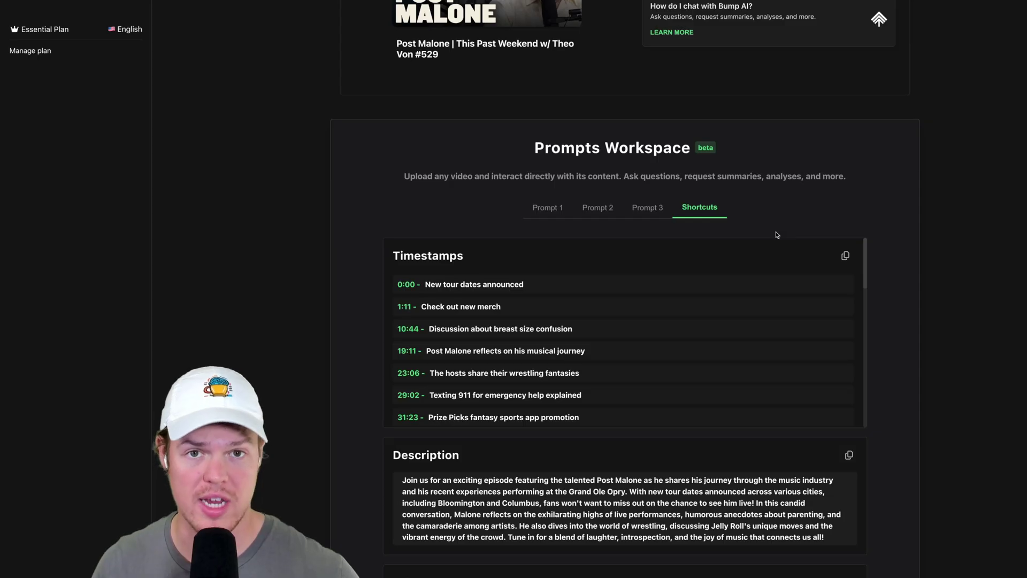
- Read the prompt guide and review the generated shortcuts and funny-moments answer, zoomed in
{"action": "scroll", "coordinate": [897, 231], "scroll_direction": "down", "scroll_amount": 2}
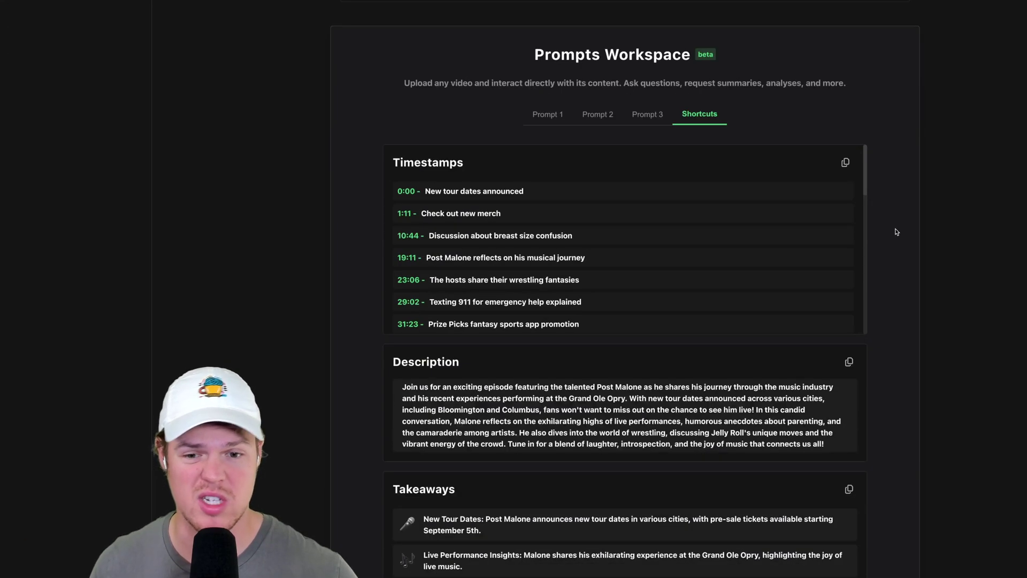
{"action": "scroll", "coordinate": [897, 231], "scroll_direction": "down", "scroll_amount": 3}
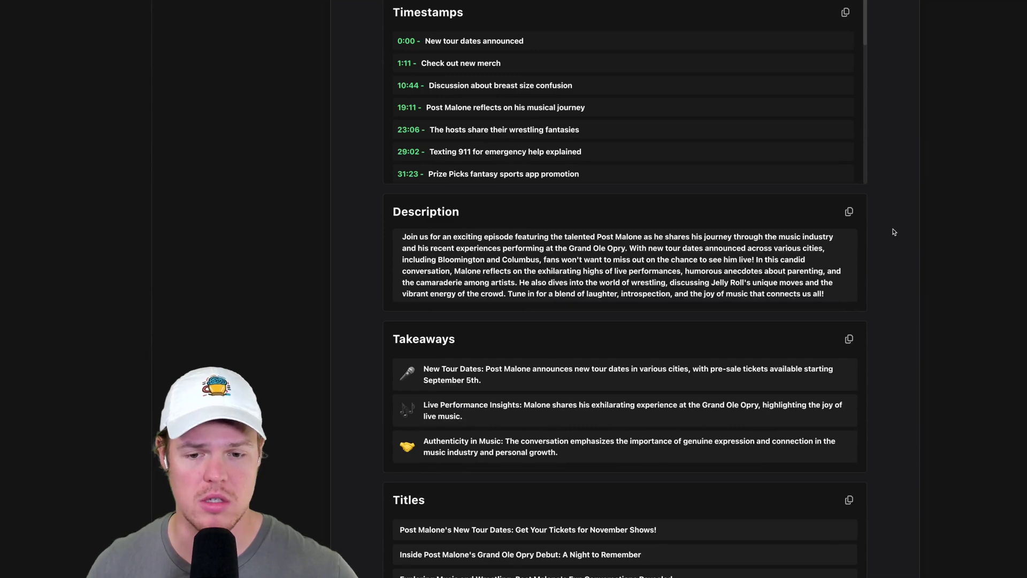
{"action": "scroll", "coordinate": [894, 231], "scroll_direction": "down", "scroll_amount": 5}
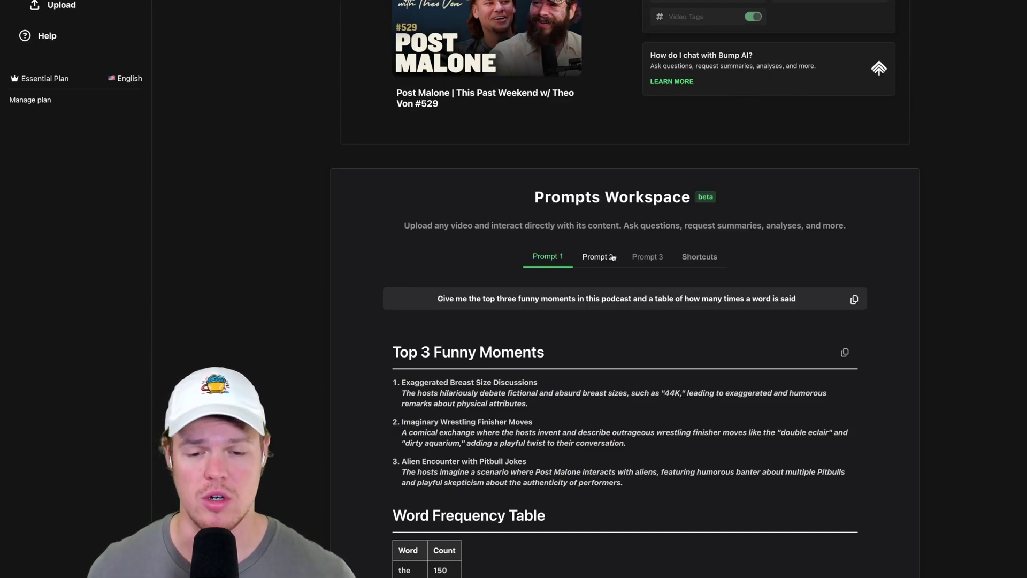
{"action": "scroll", "coordinate": [643, 321], "scroll_direction": "down", "scroll_amount": 2}
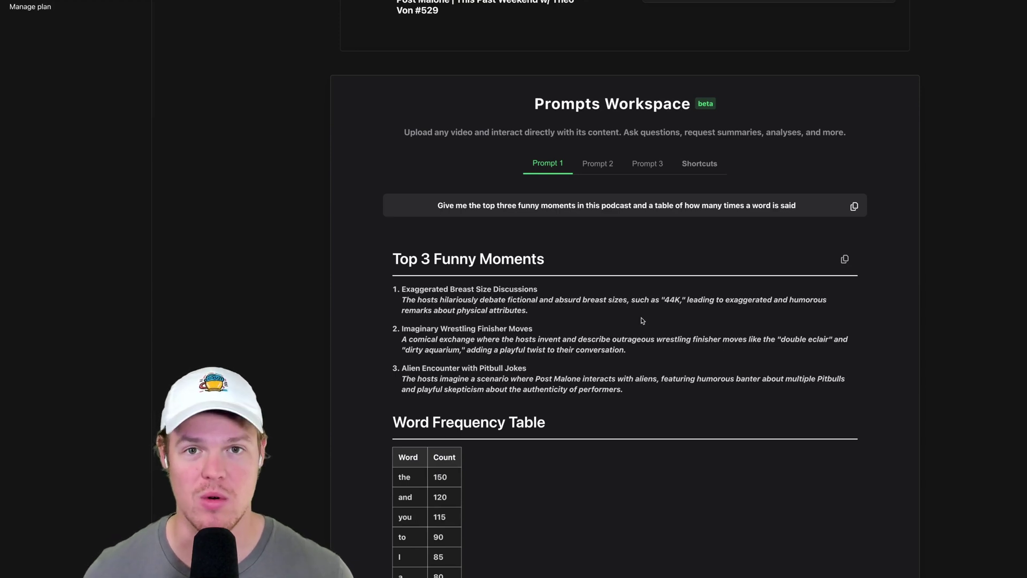
{"action": "key", "text": "ctrl+plus"}
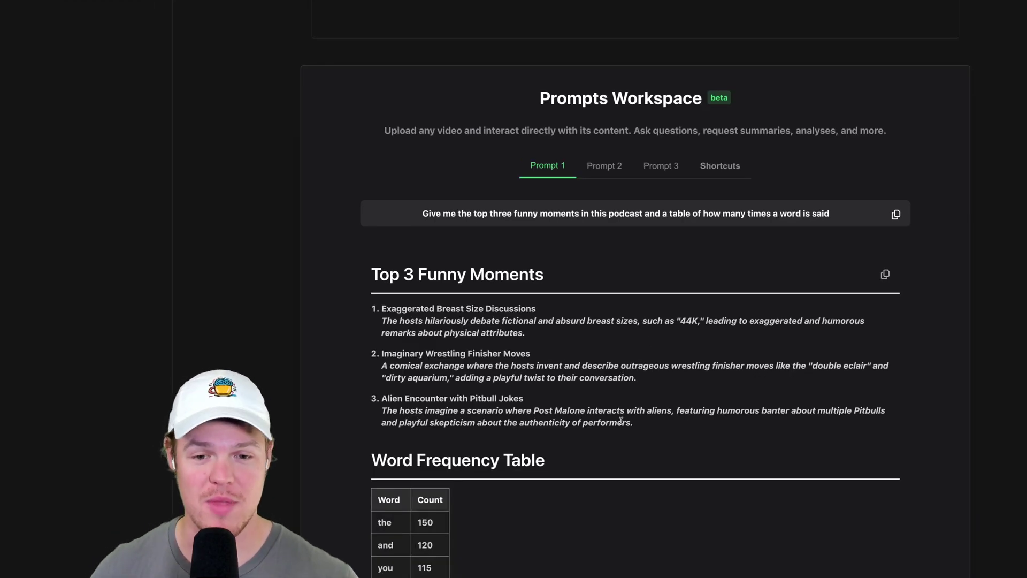
{"action": "scroll", "coordinate": [621, 422], "scroll_direction": "down", "scroll_amount": 8}
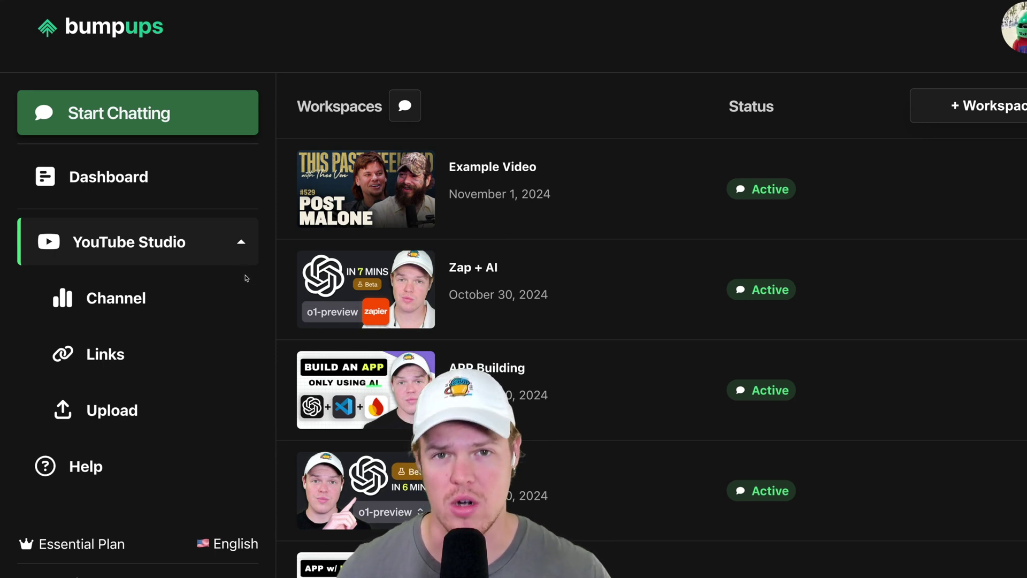
- Browse the channel overview catalog of uploaded videos
{"action": "left_click", "coordinate": [178, 301]}
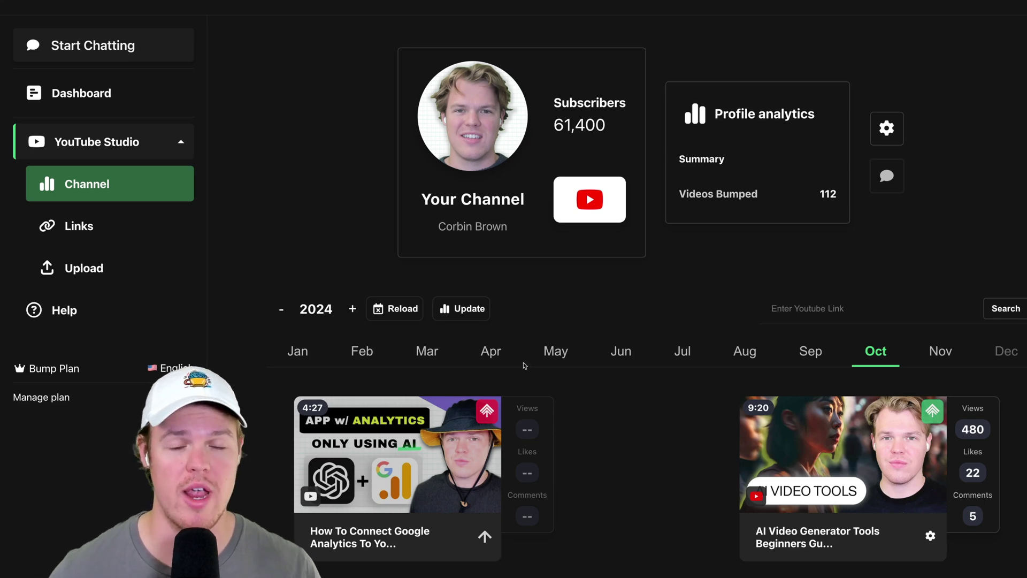
{"action": "scroll", "coordinate": [653, 282], "scroll_direction": "down", "scroll_amount": 2}
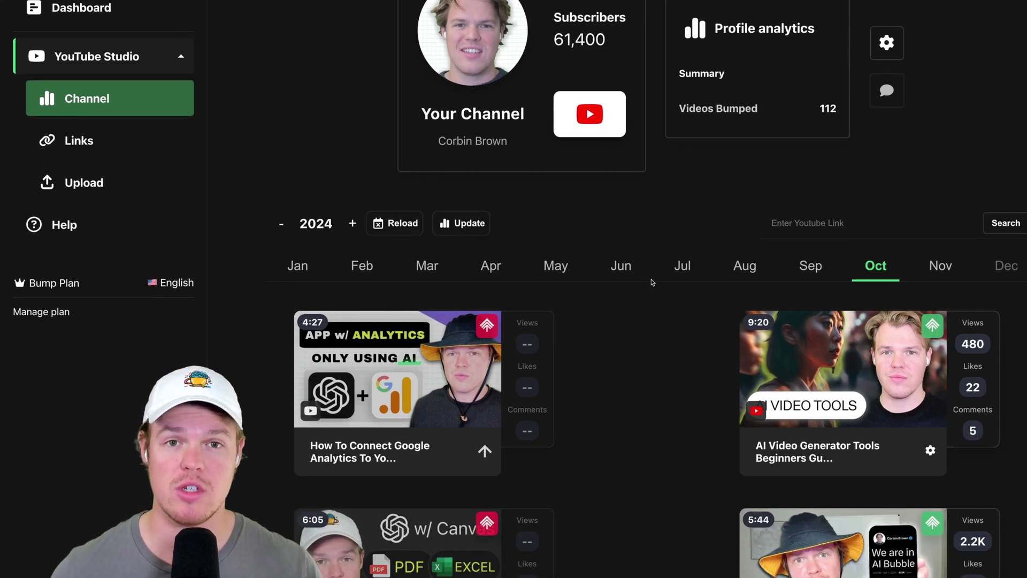
{"action": "scroll", "coordinate": [652, 282], "scroll_direction": "down", "scroll_amount": 3}
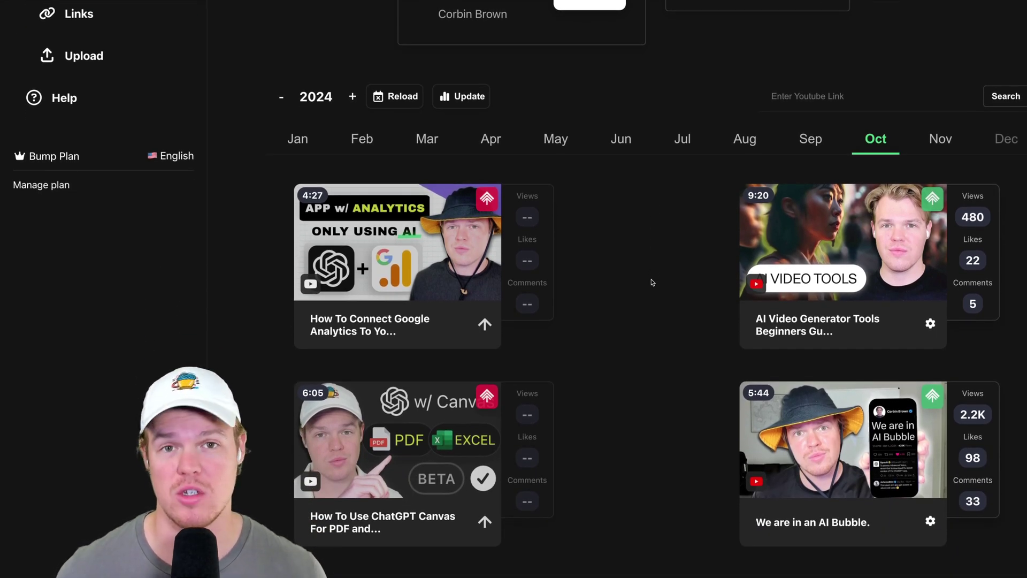
{"action": "scroll", "coordinate": [653, 282], "scroll_direction": "up", "scroll_amount": 1}
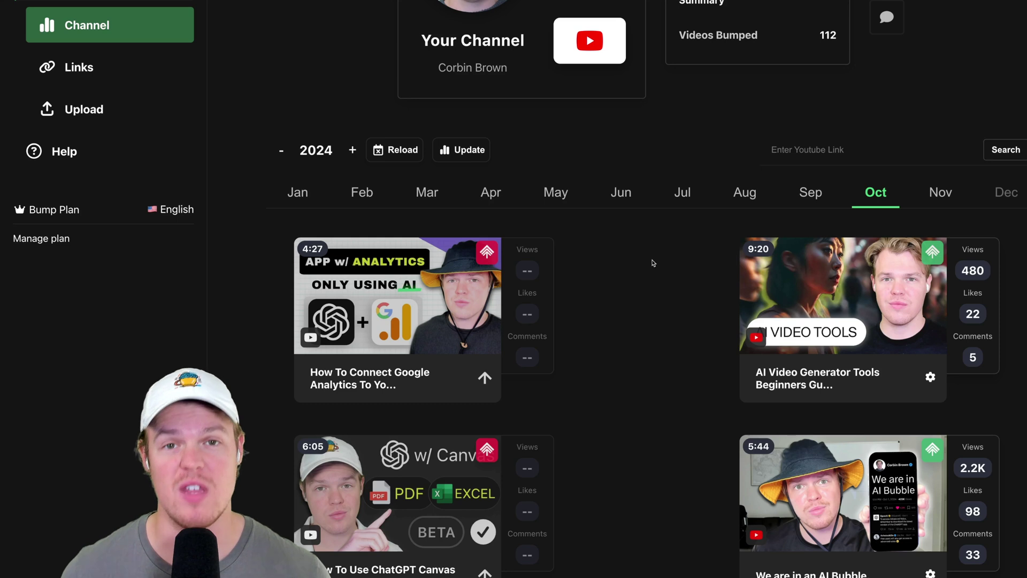
{"action": "scroll", "coordinate": [653, 262], "scroll_direction": "down", "scroll_amount": 1}
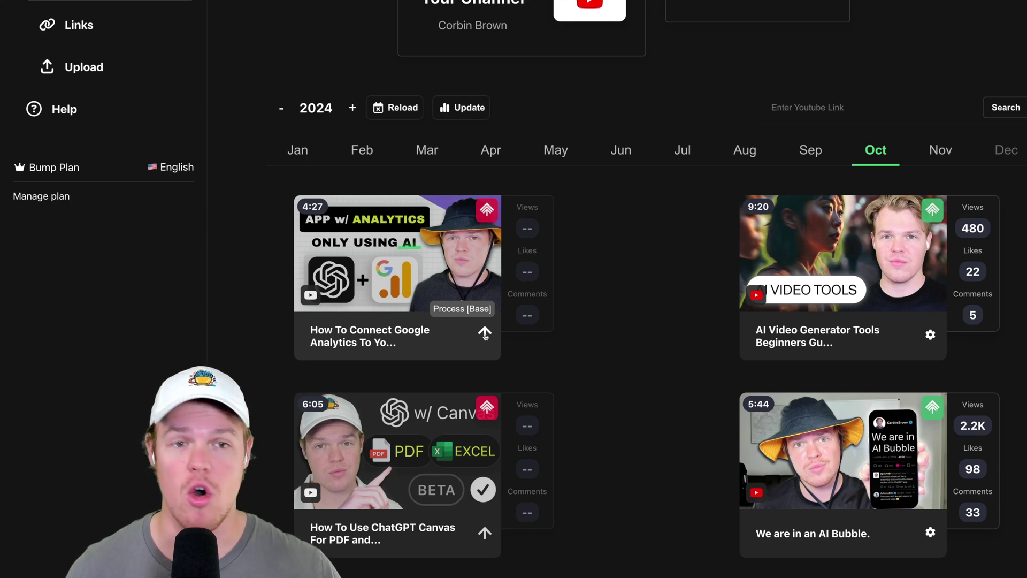
{"action": "scroll", "coordinate": [486, 336], "scroll_direction": "down", "scroll_amount": 1}
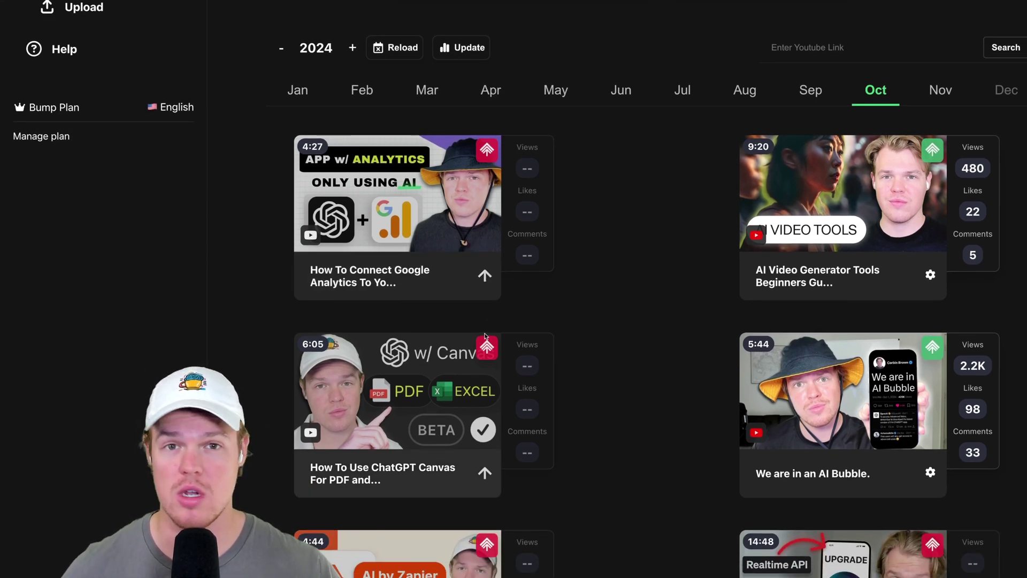
{"action": "scroll", "coordinate": [588, 305], "scroll_direction": "down", "scroll_amount": 1}
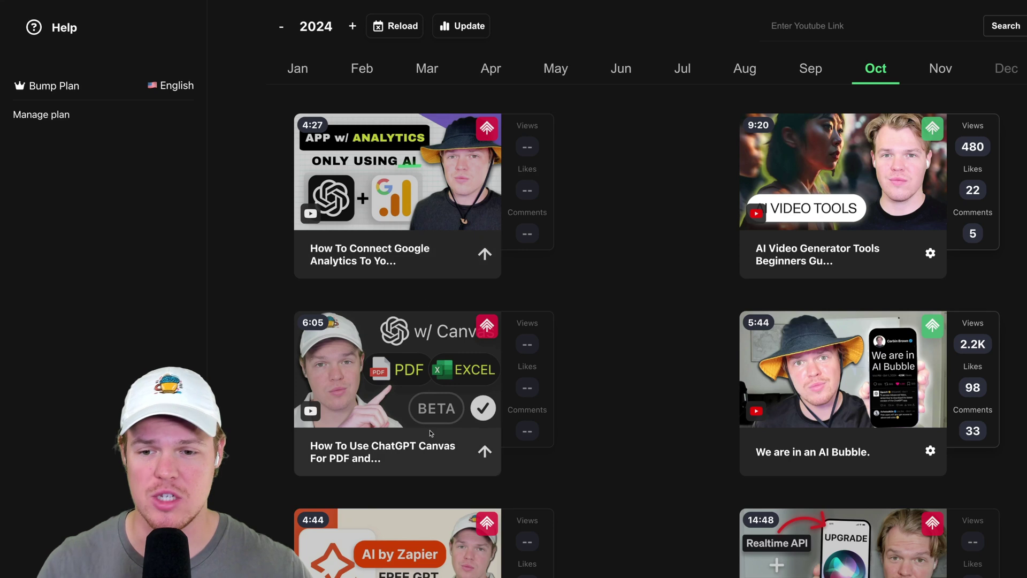
- Bump the October Google Analytics and ChatGPT Canvas videos and open the Google Analytics details
{"action": "left_click", "coordinate": [487, 253]}
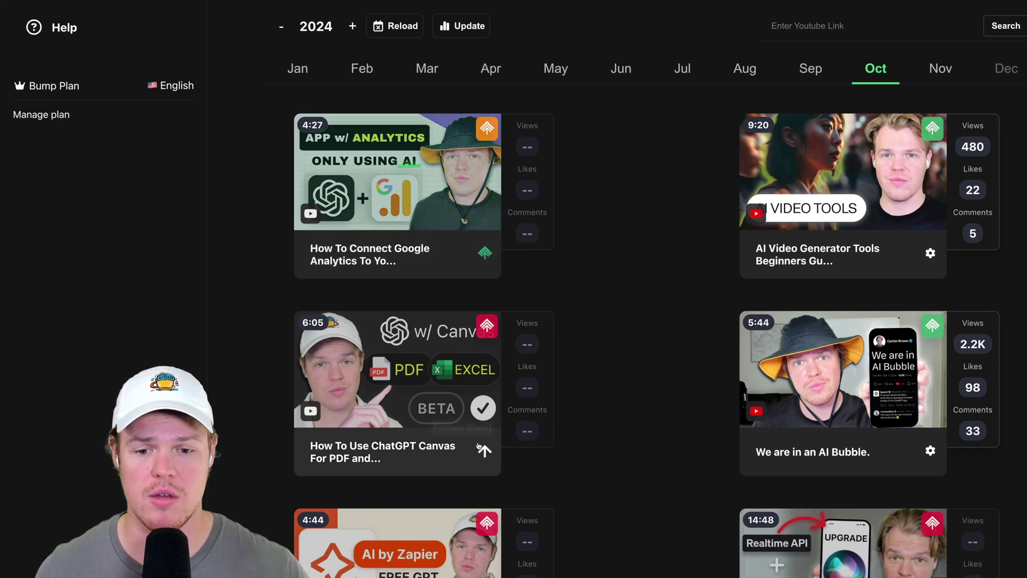
{"action": "left_click", "coordinate": [485, 452]}
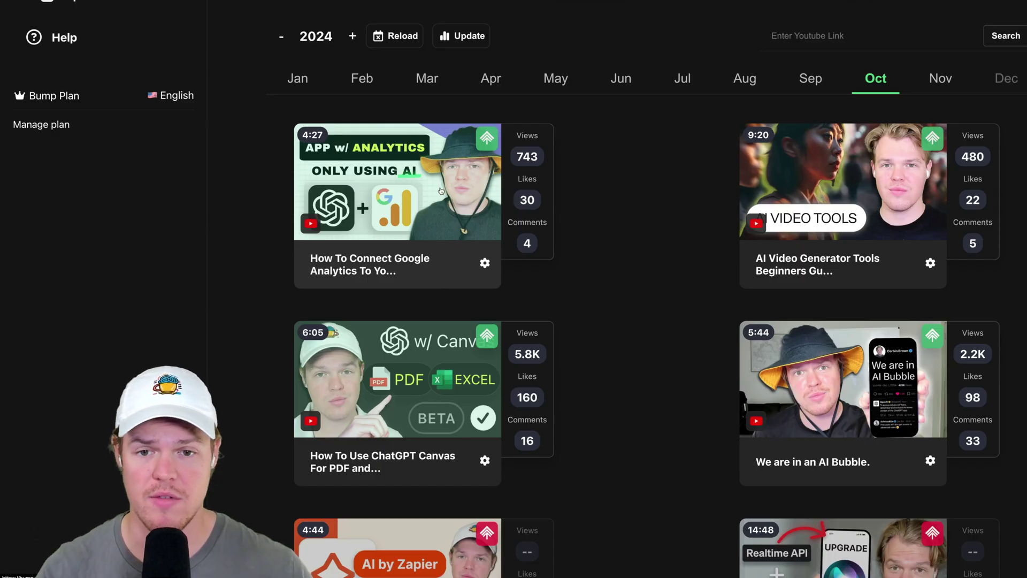
{"action": "left_click", "coordinate": [627, 182]}
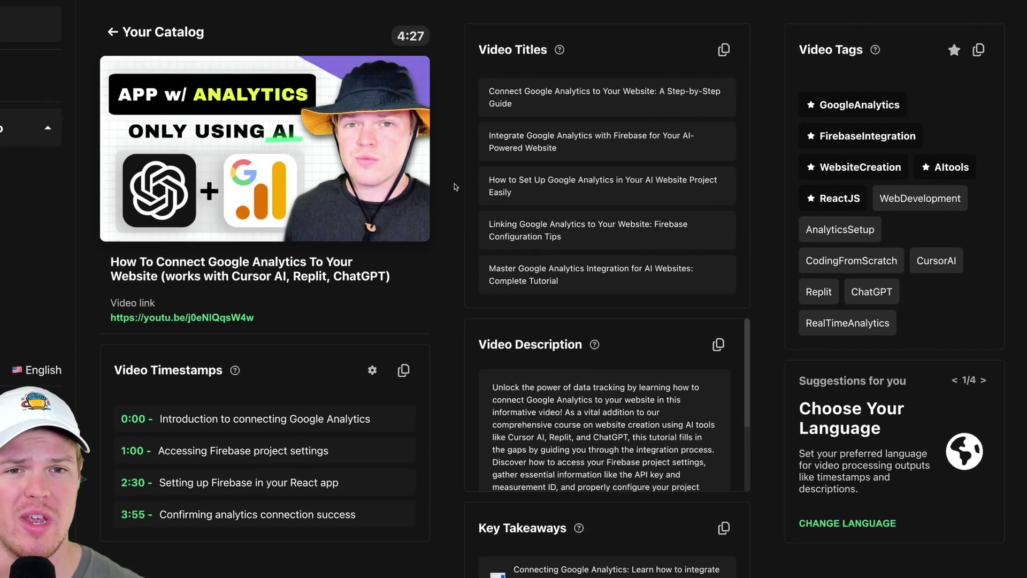
- Copy the Google Analytics video's suggested titles and open the timestamp Branding settings
{"action": "scroll", "coordinate": [455, 187], "scroll_direction": "down", "scroll_amount": 1}
{"action": "scroll", "coordinate": [622, 445], "scroll_direction": "down", "scroll_amount": 2}
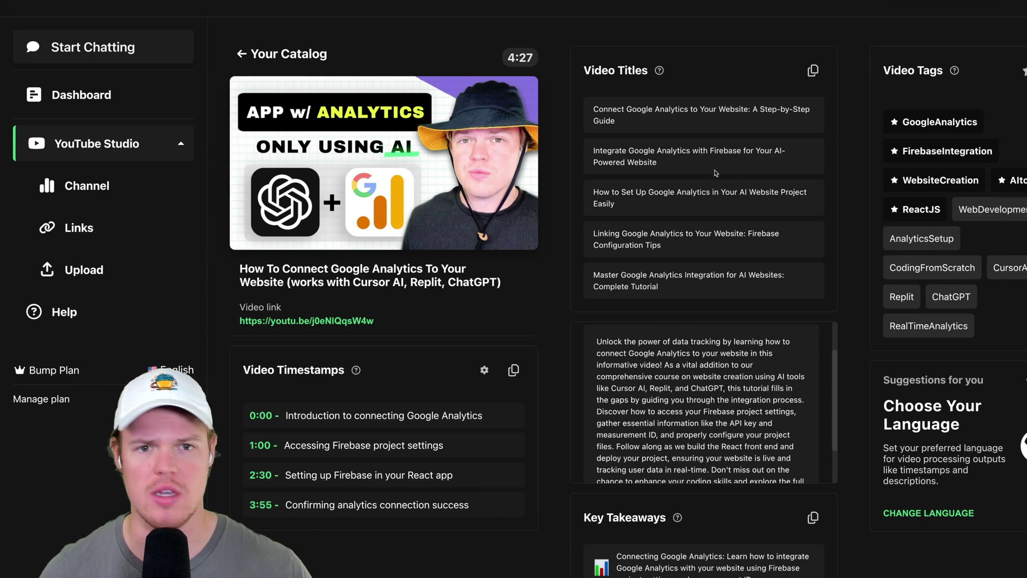
{"action": "left_click", "coordinate": [813, 70]}
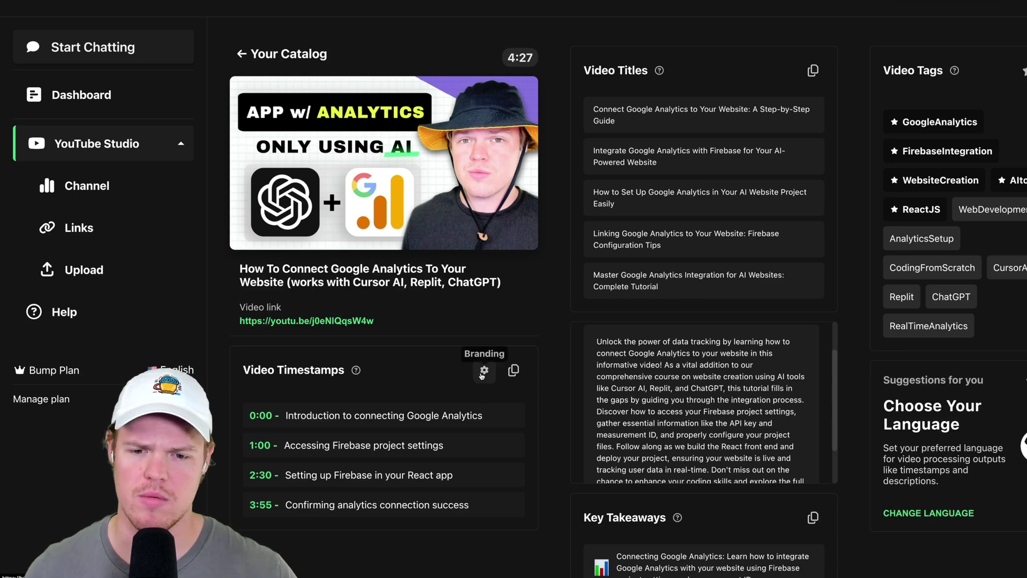
{"action": "left_click", "coordinate": [483, 373]}
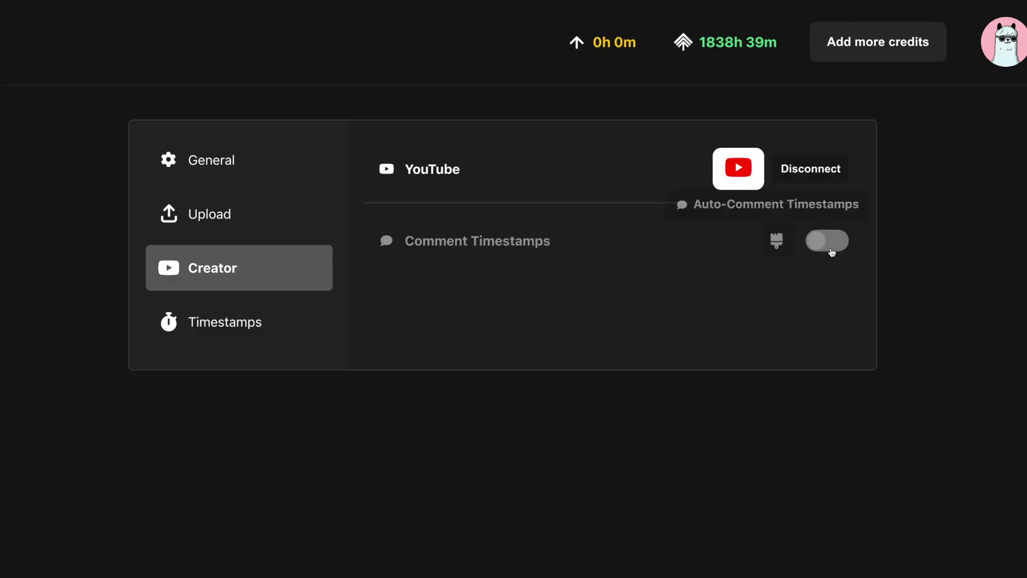
- Enable comment timestamps with 'Key moments here' intro and Bumpups branding, save, and turn on auto-comments
{"action": "left_click", "coordinate": [831, 251]}
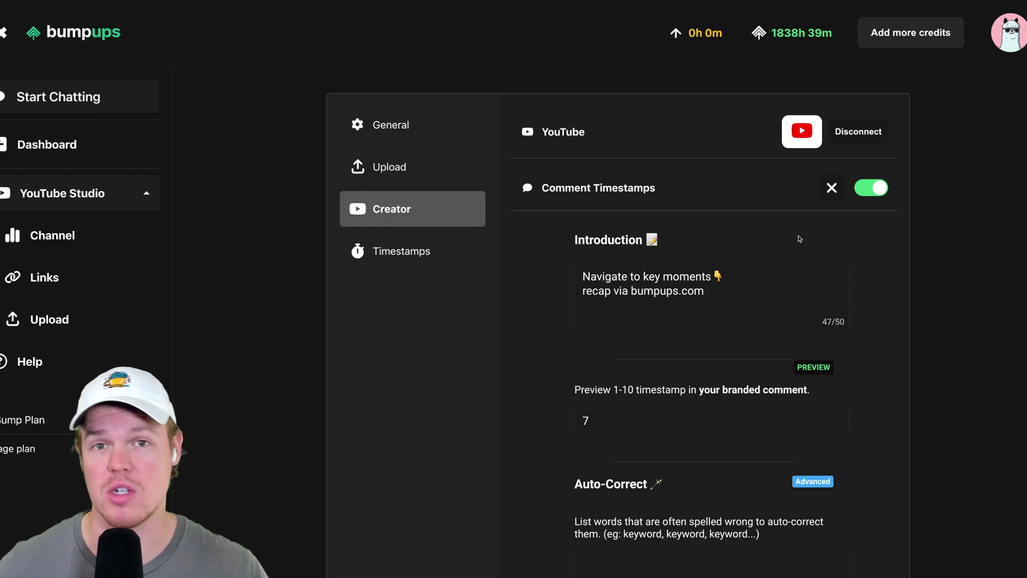
{"action": "scroll", "coordinate": [804, 236], "scroll_direction": "down", "scroll_amount": 6}
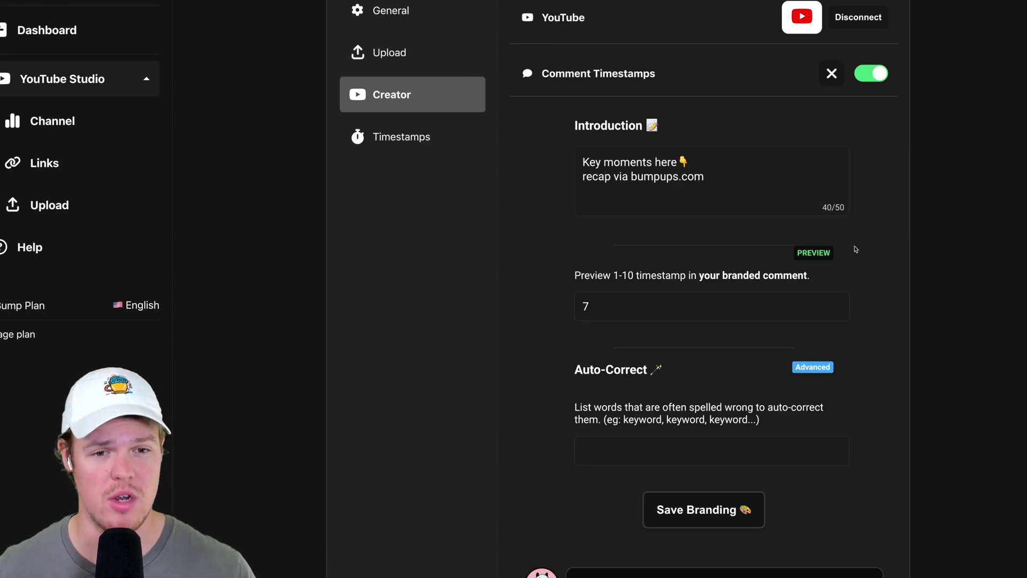
{"action": "scroll", "coordinate": [871, 259], "scroll_direction": "down", "scroll_amount": 4}
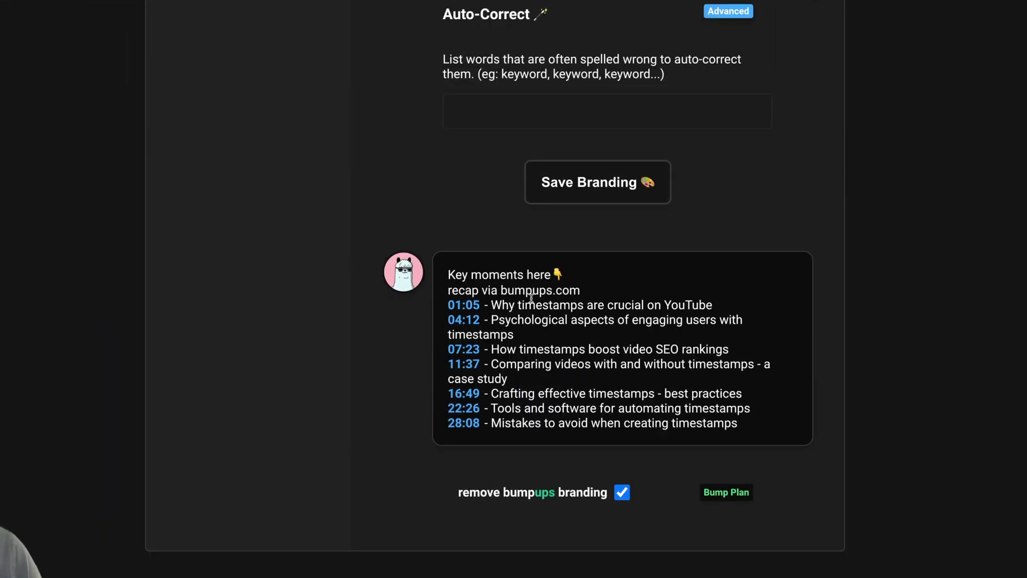
{"action": "left_click", "coordinate": [724, 559]}
{"action": "scroll", "coordinate": [799, 443], "scroll_direction": "up", "scroll_amount": 2}
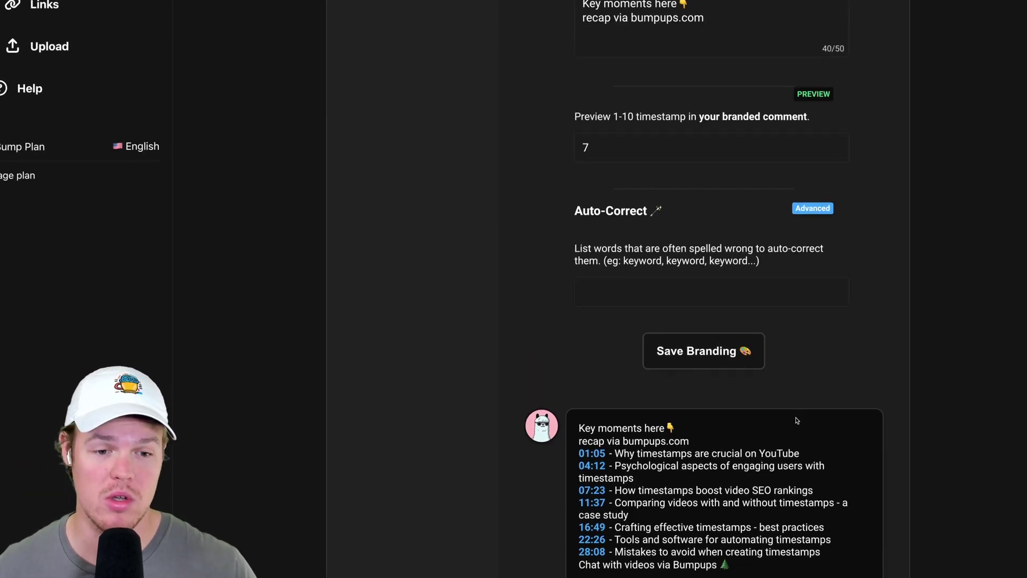
{"action": "left_click", "coordinate": [726, 364]}
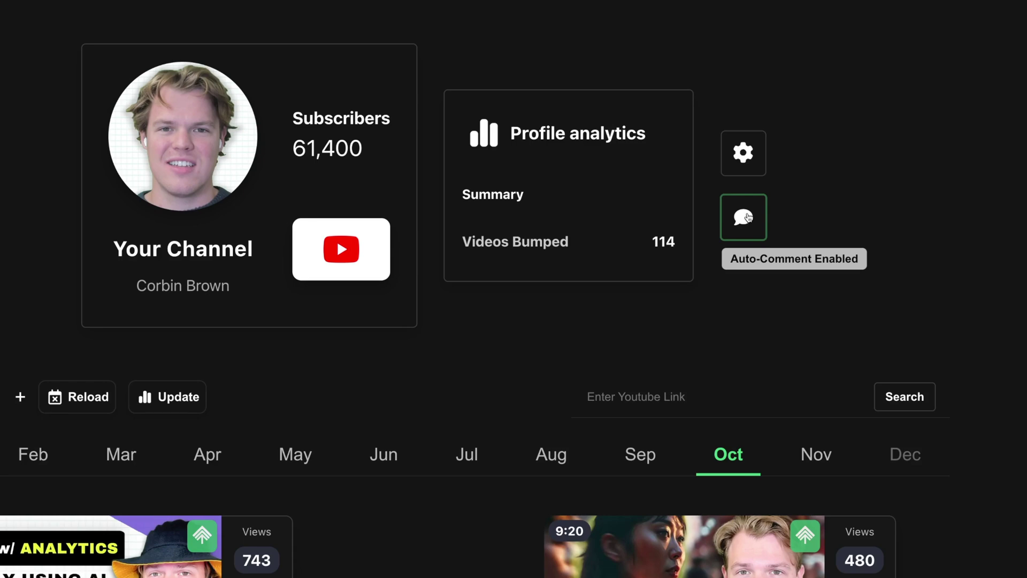
{"action": "left_click", "coordinate": [748, 218]}
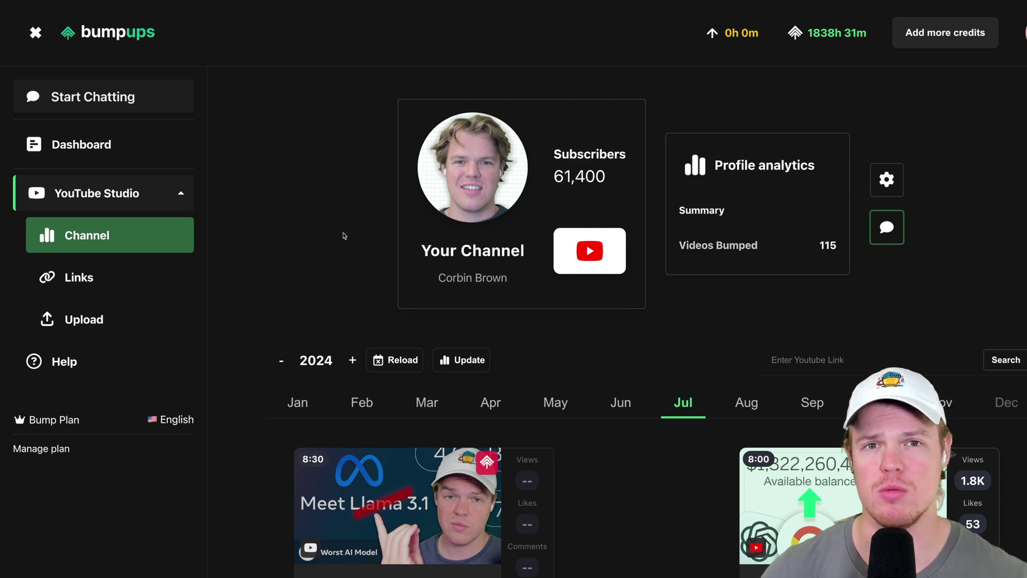
- Paste the episode #446 YouTube link under Links and make timestamp length short
{"action": "left_click", "coordinate": [172, 275]}
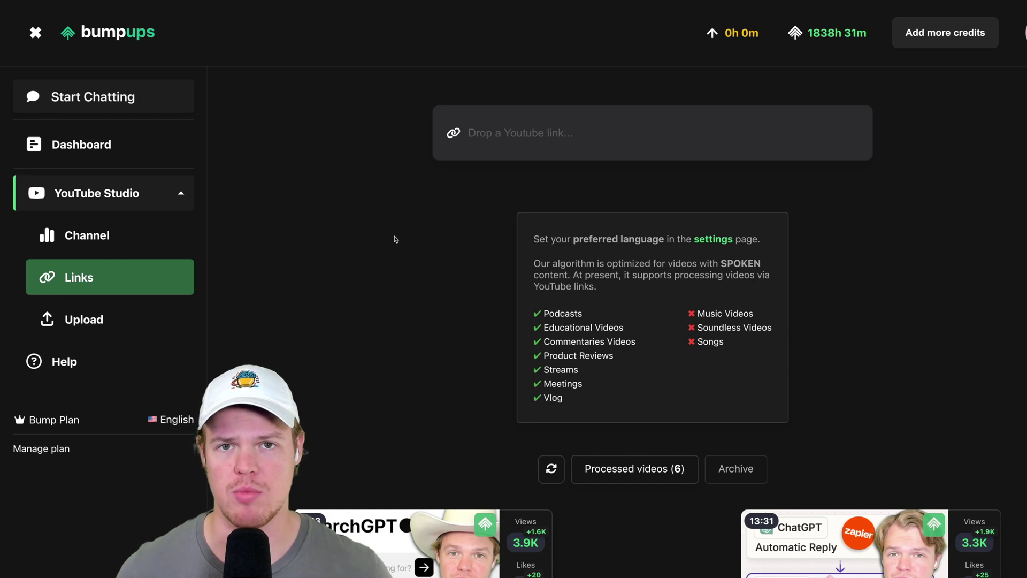
{"action": "key", "text": "ctrl+v"}
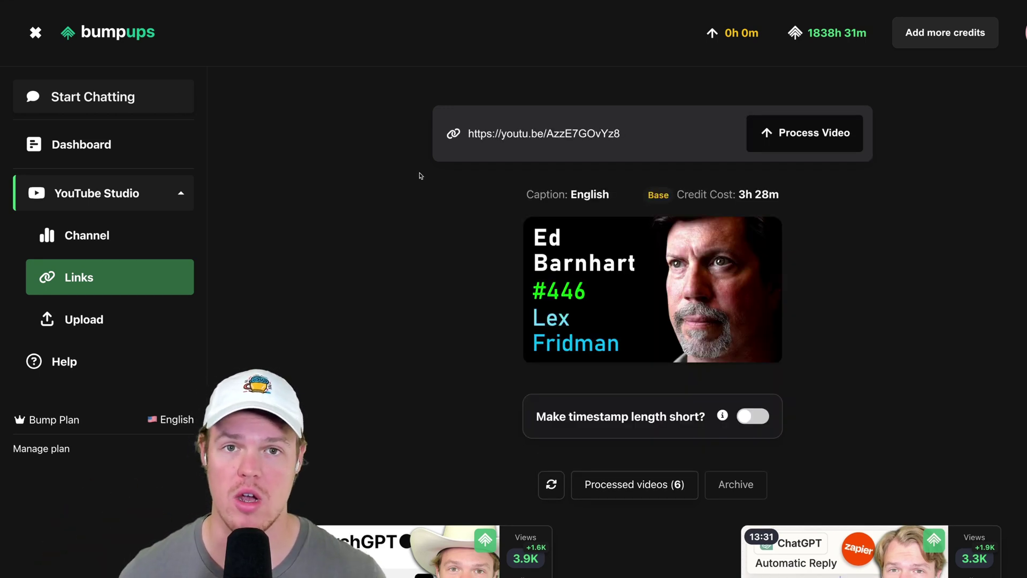
{"action": "scroll", "coordinate": [488, 320], "scroll_direction": "down", "scroll_amount": 1}
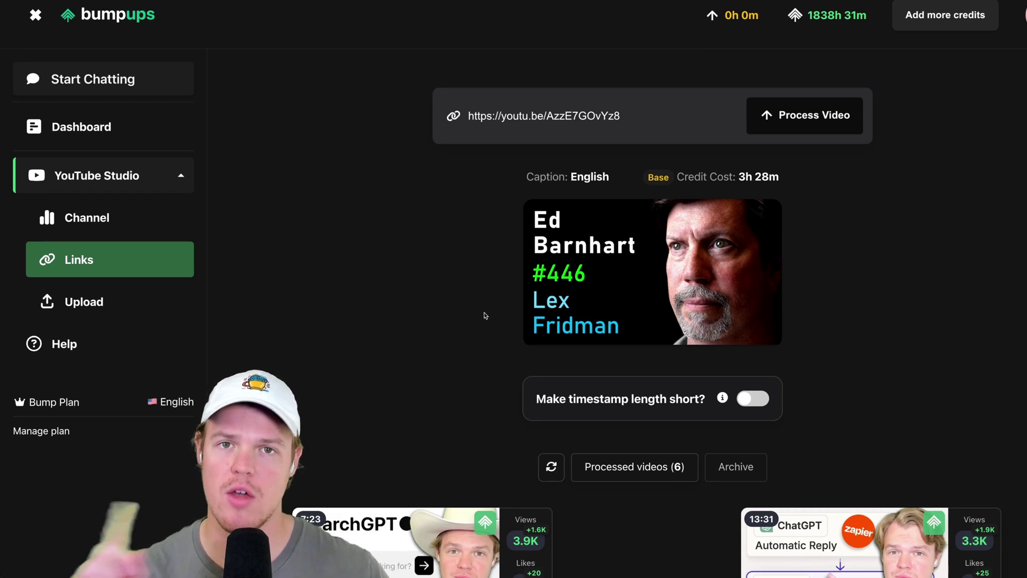
{"action": "left_click", "coordinate": [739, 397]}
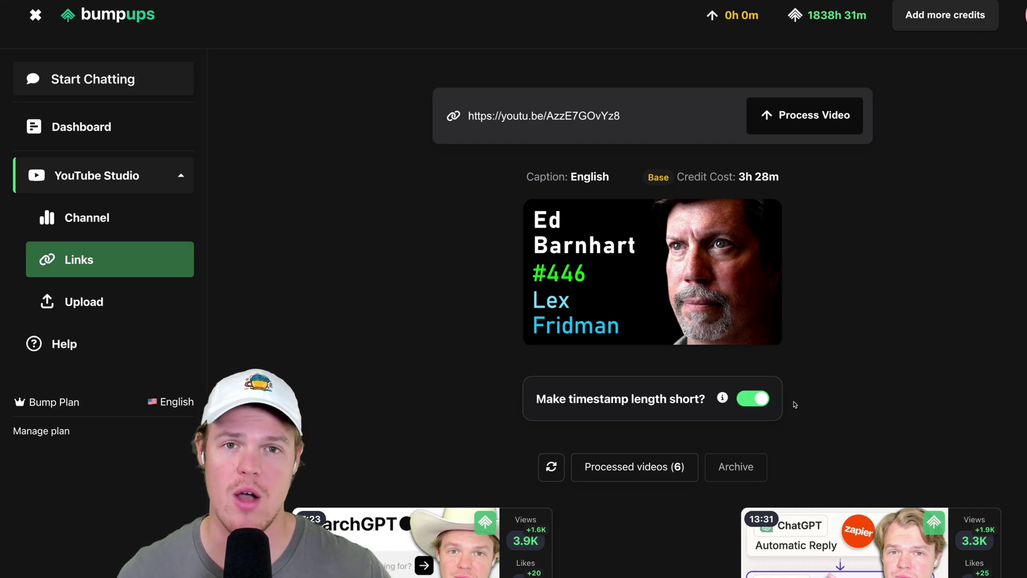
- Check the timestamp settings in Settings & Beta, then process the linked episode
{"action": "left_click", "coordinate": [1025, 15]}
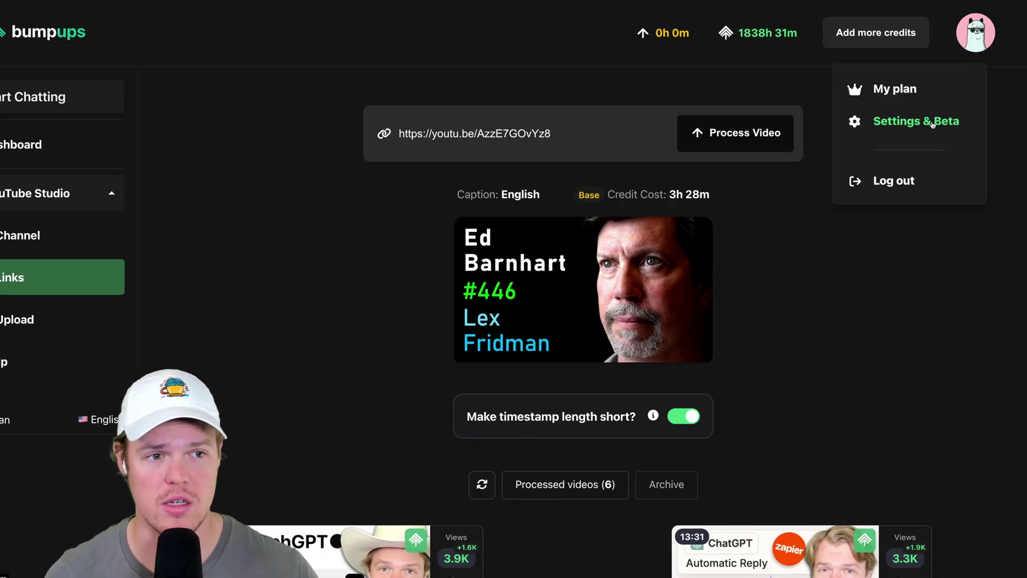
{"action": "left_click", "coordinate": [932, 122]}
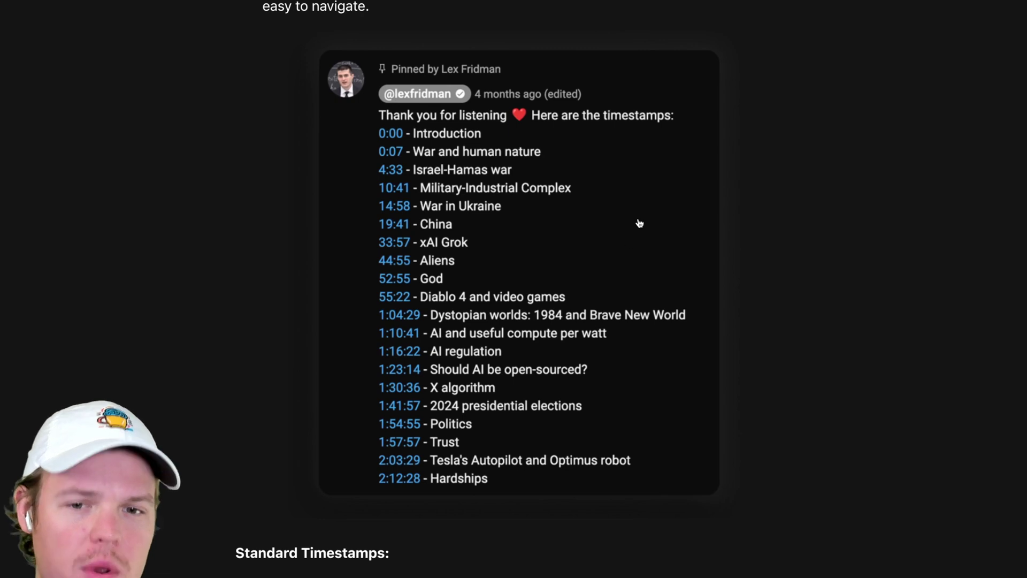
{"action": "scroll", "coordinate": [640, 223], "scroll_direction": "down", "scroll_amount": 1}
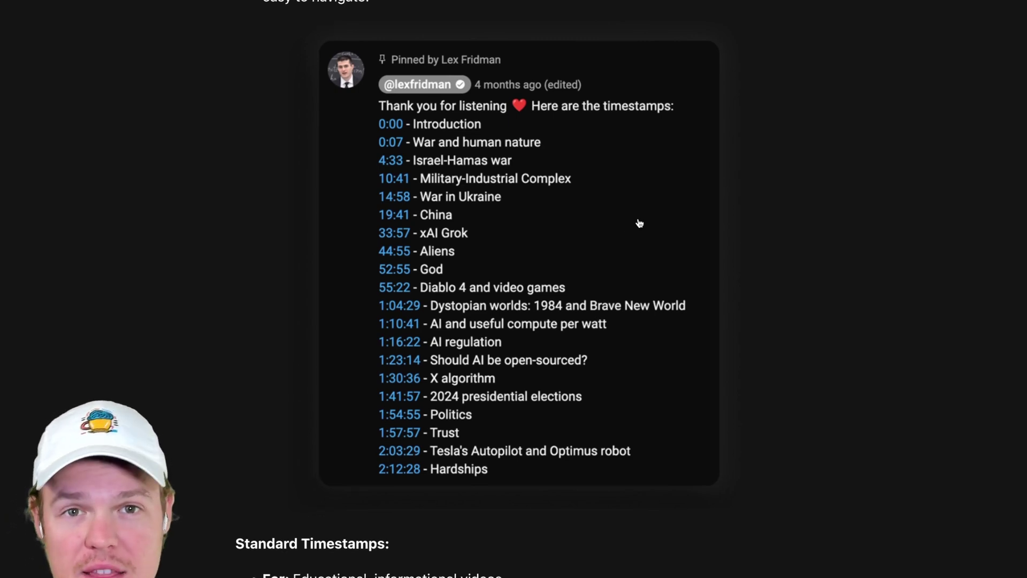
{"action": "scroll", "coordinate": [640, 223], "scroll_direction": "down", "scroll_amount": 6}
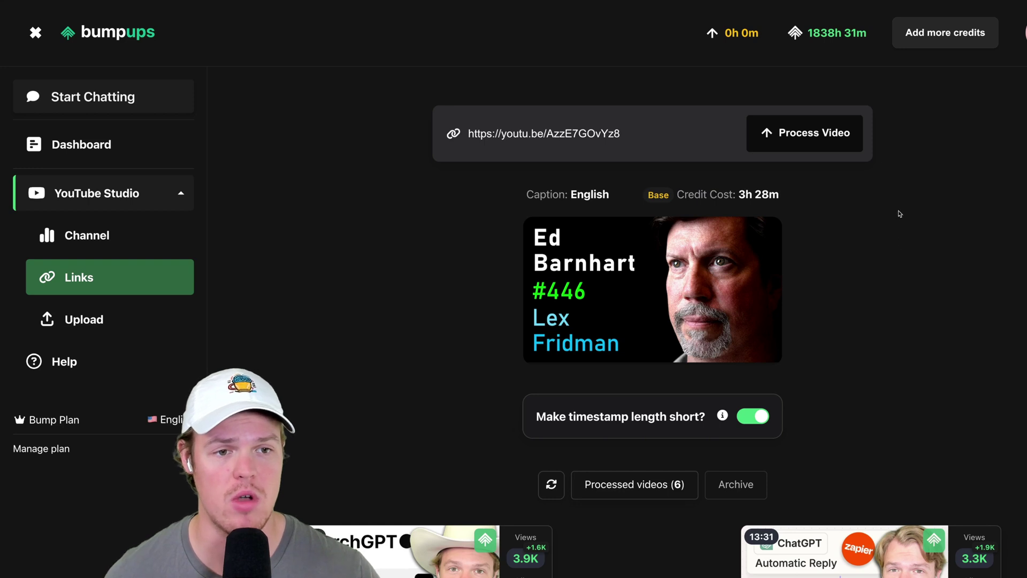
{"action": "left_click", "coordinate": [819, 133]}
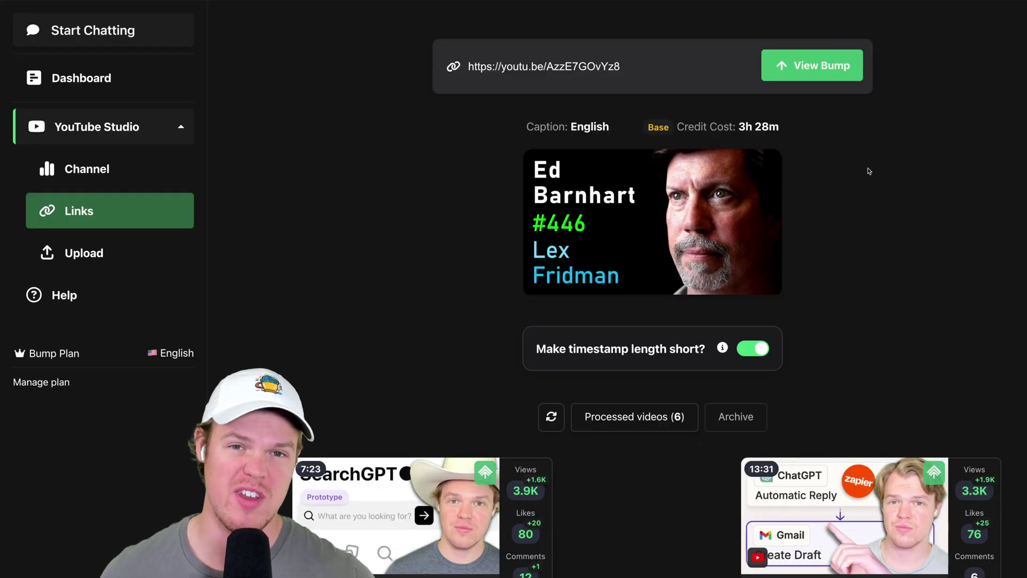
- Review the podcast's generated titles, tags and timestamps, then archive the OpenAI search-engine video
{"action": "left_click", "coordinate": [841, 82]}
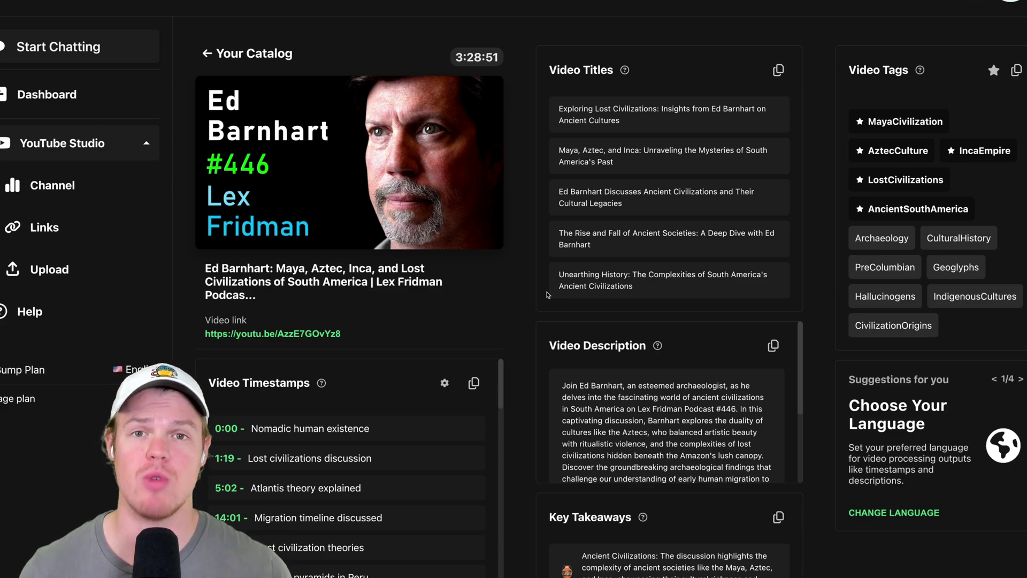
{"action": "scroll", "coordinate": [548, 294], "scroll_direction": "down", "scroll_amount": 3}
{"action": "scroll", "coordinate": [548, 294], "scroll_direction": "up", "scroll_amount": 2}
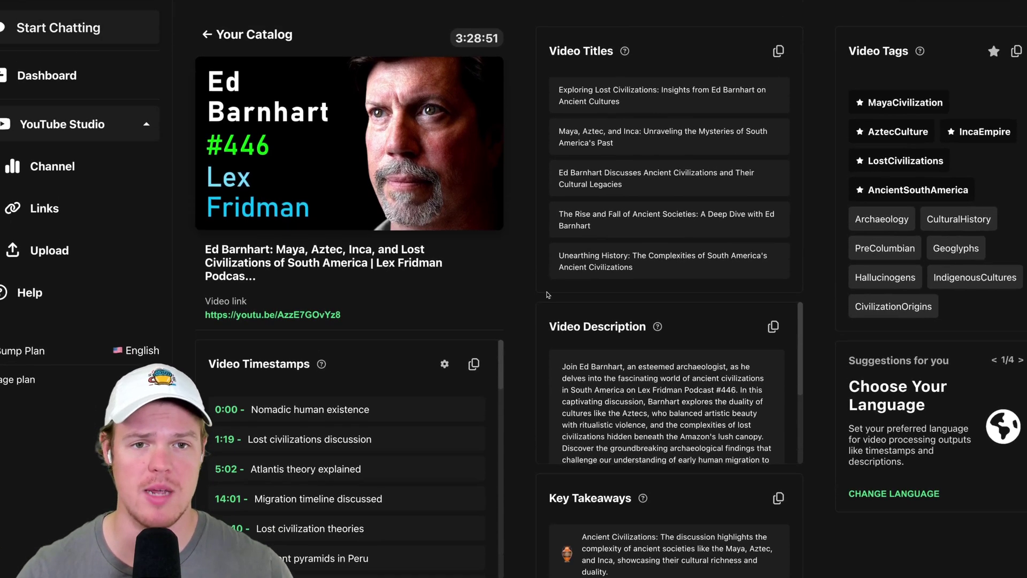
{"action": "scroll", "coordinate": [548, 294], "scroll_direction": "down", "scroll_amount": 1}
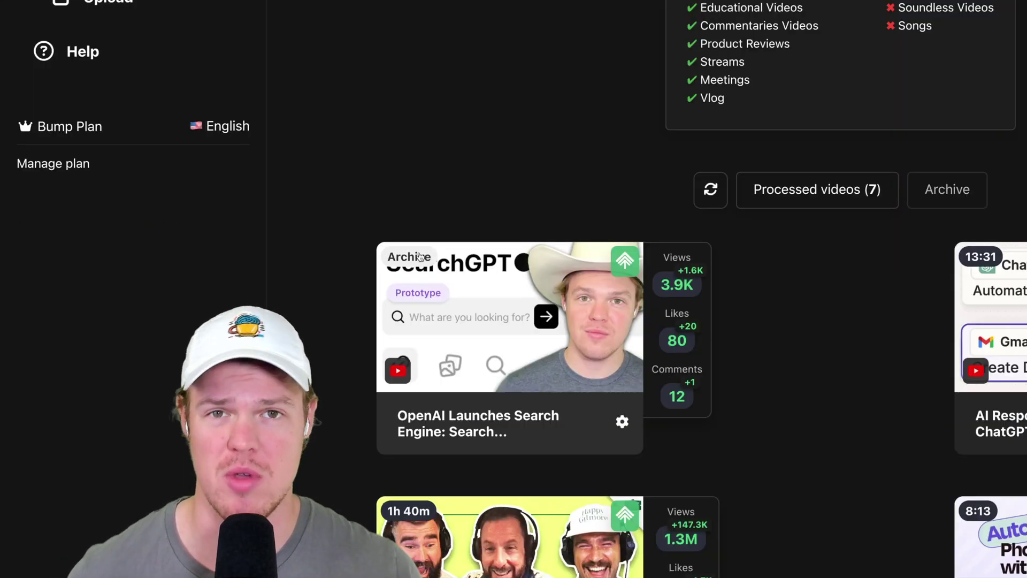
{"action": "left_click", "coordinate": [484, 333]}
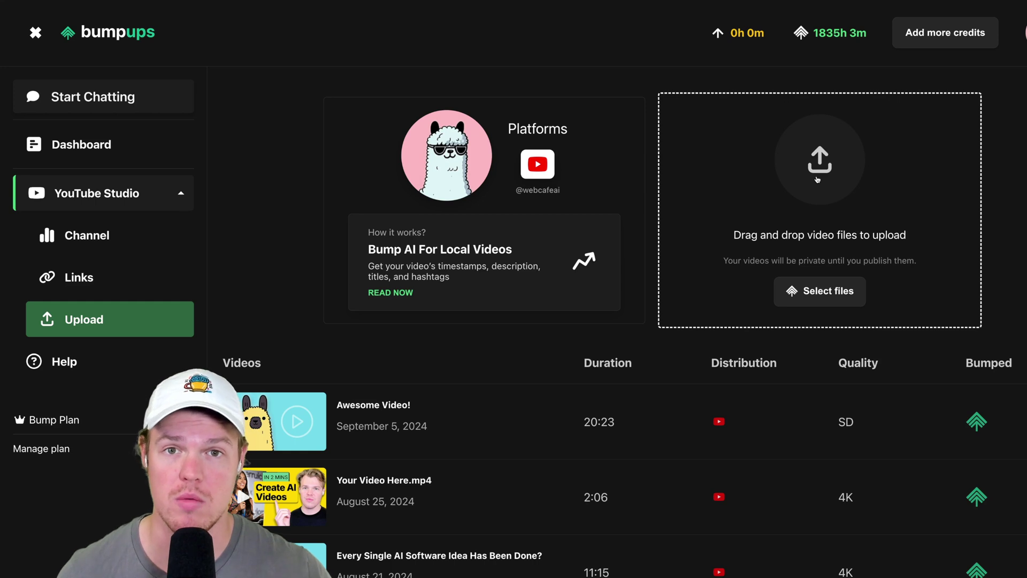
- Upload advanc mode DONE.mp4, briefly play and pause its preview, and start bumping it
{"action": "left_click_drag", "start_coordinate": [817, 180], "coordinate": [818, 181]}
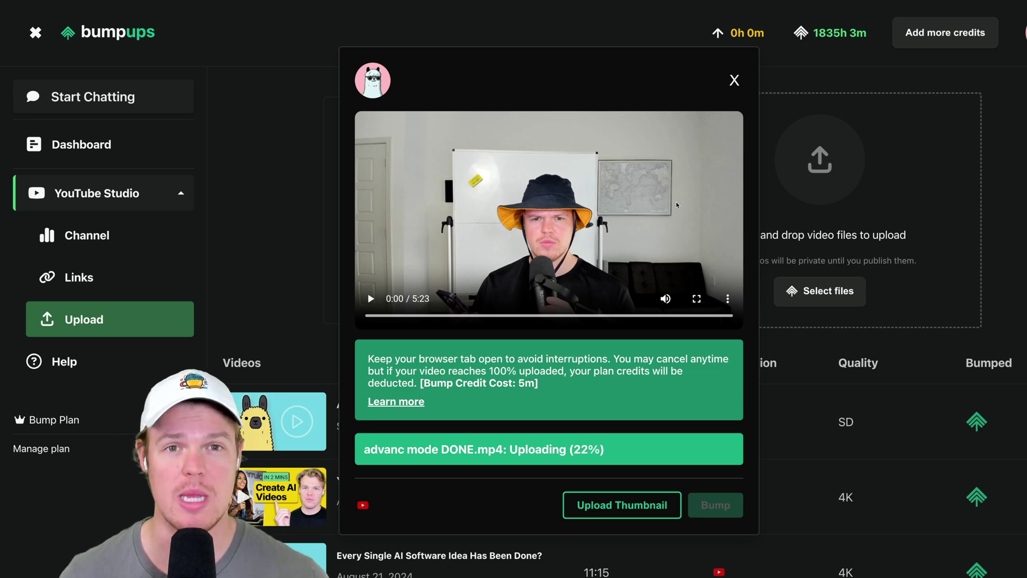
{"action": "left_click", "coordinate": [371, 299]}
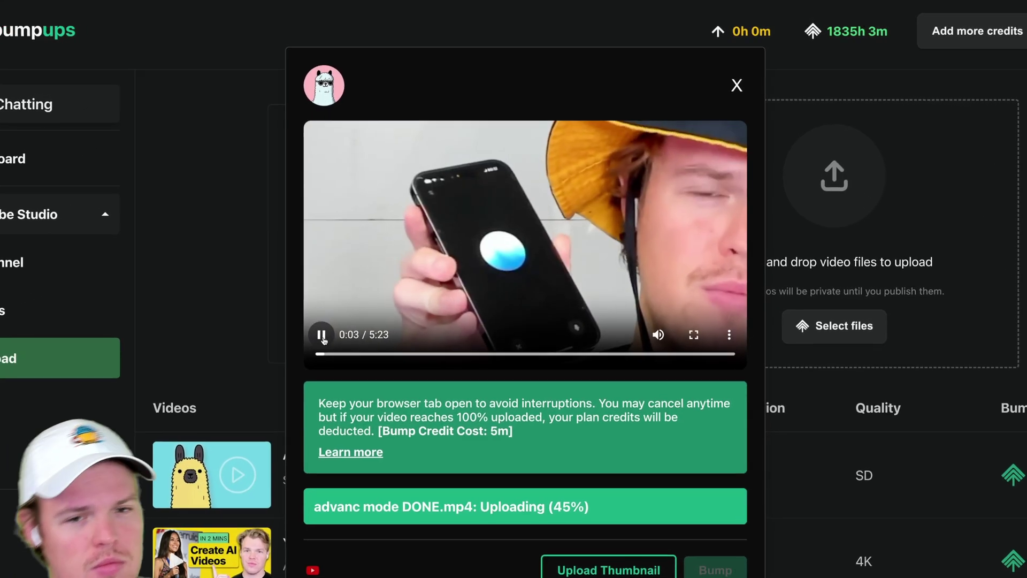
{"action": "left_click", "coordinate": [525, 222]}
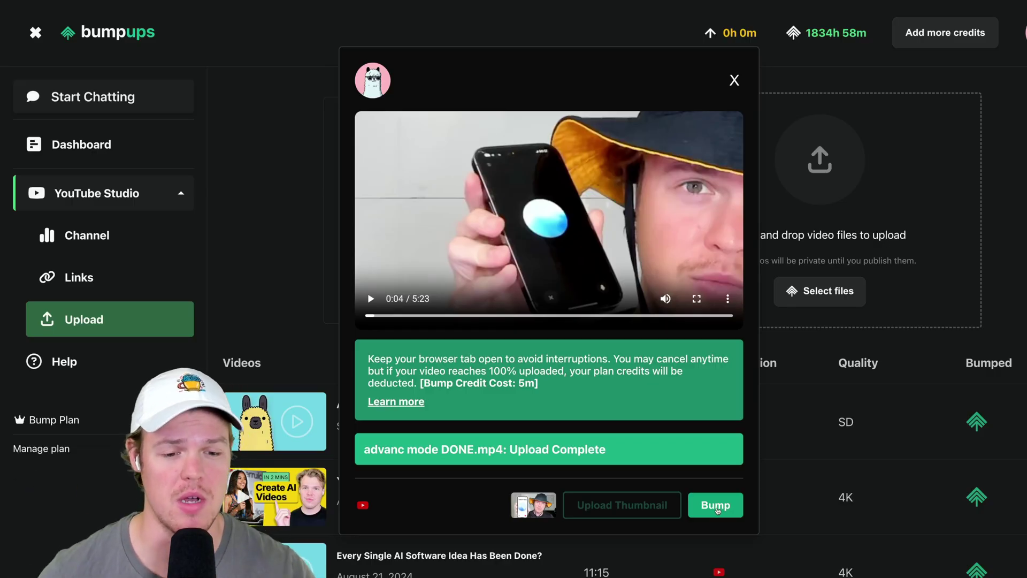
{"action": "left_click", "coordinate": [716, 505]}
- Scroll through the description template and generated results while Bump AI processes advanc mode DONE.mp4
{"action": "triple_click", "coordinate": [399, 174]}
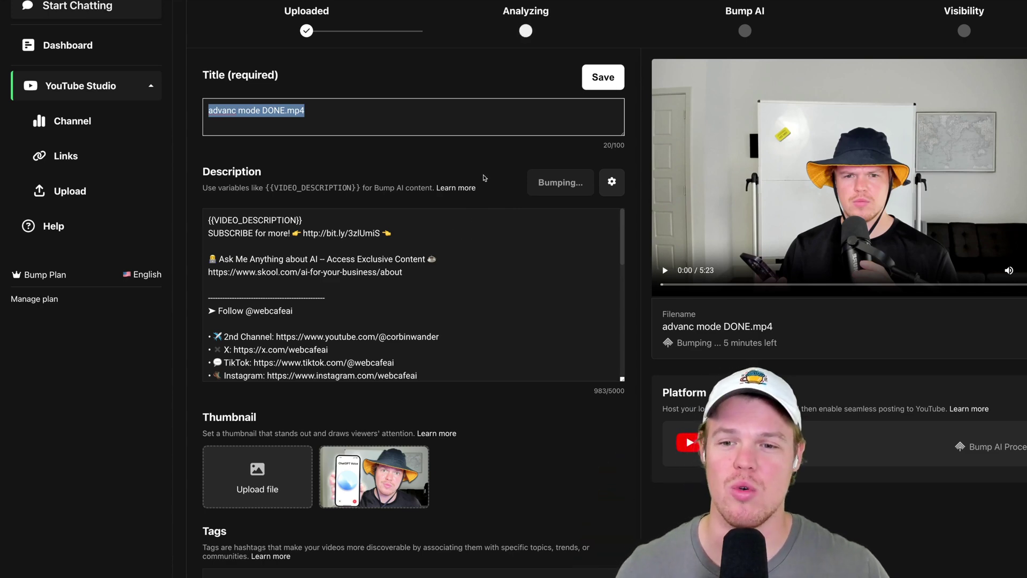
{"action": "scroll", "coordinate": [479, 206], "scroll_direction": "down", "scroll_amount": 1}
{"action": "scroll", "coordinate": [490, 262], "scroll_direction": "down", "scroll_amount": 5}
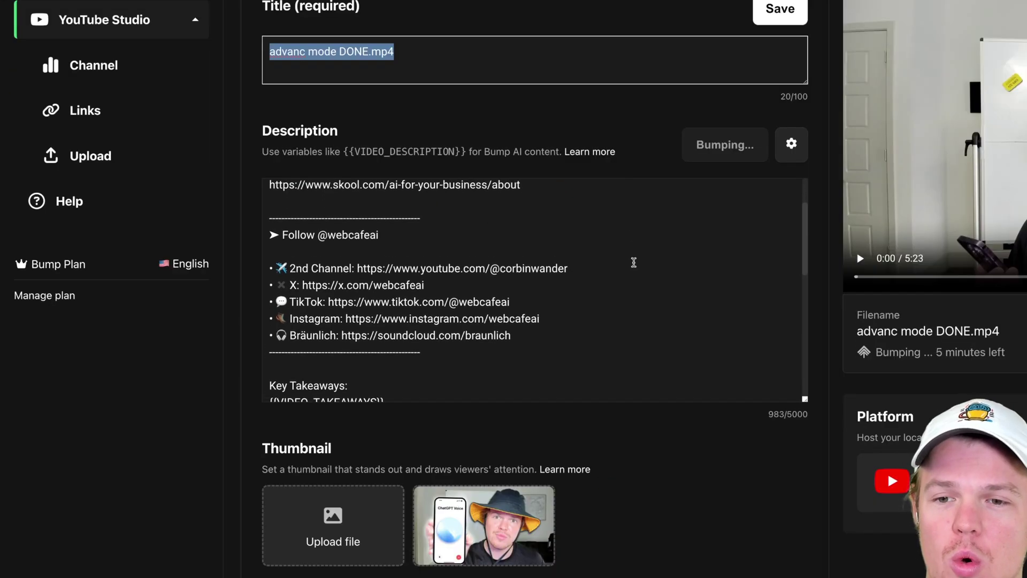
{"action": "scroll", "coordinate": [634, 262], "scroll_direction": "down", "scroll_amount": 1}
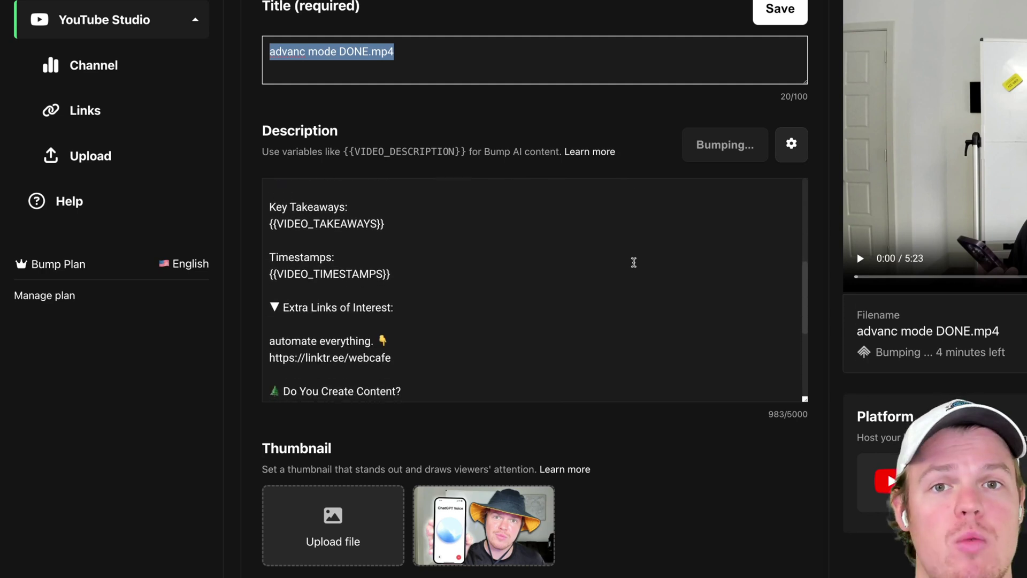
{"action": "scroll", "coordinate": [634, 262], "scroll_direction": "down", "scroll_amount": 6}
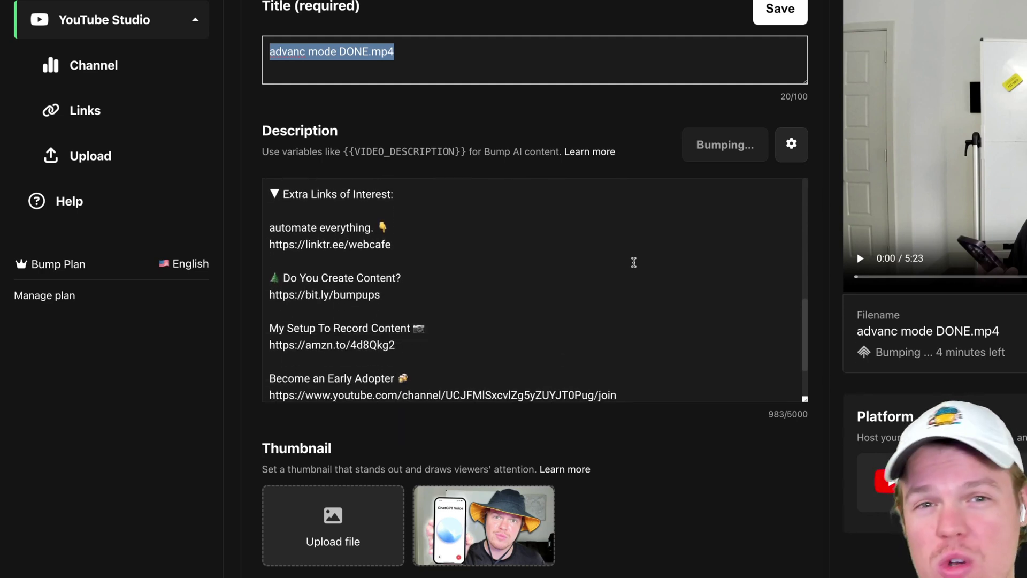
{"action": "scroll", "coordinate": [634, 262], "scroll_direction": "up", "scroll_amount": 10}
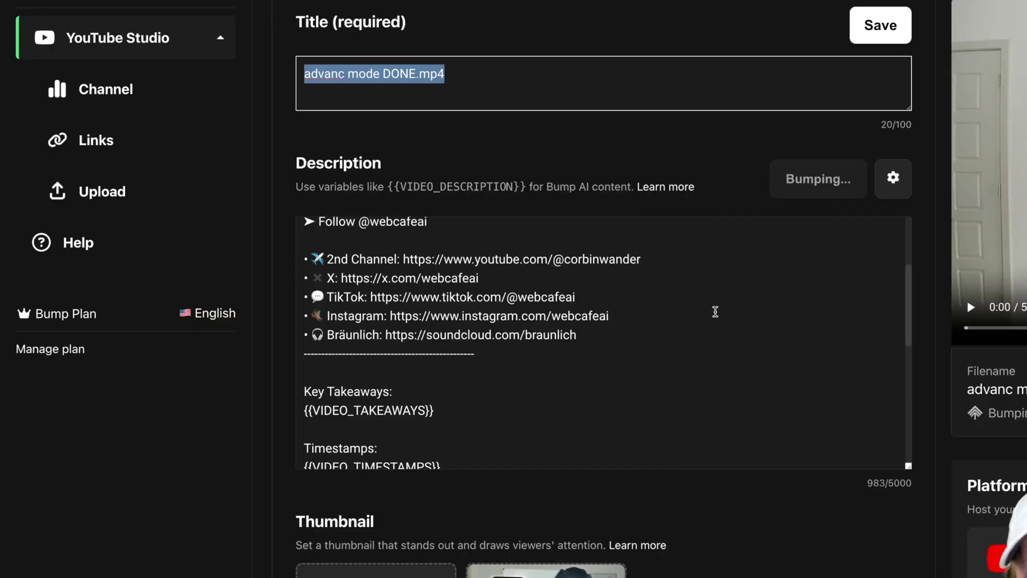
{"action": "scroll", "coordinate": [715, 312], "scroll_direction": "up", "scroll_amount": 5}
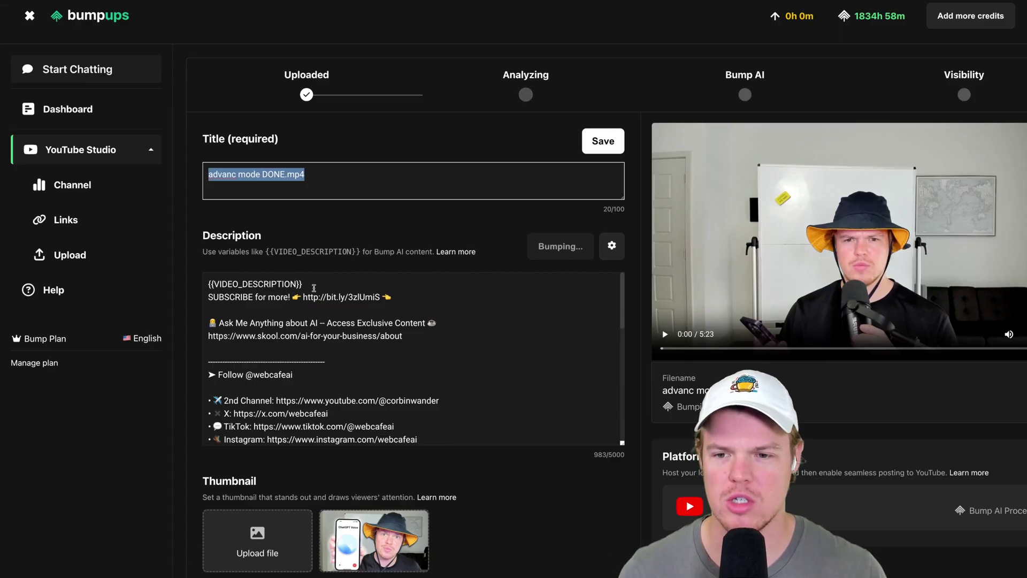
{"action": "scroll", "coordinate": [308, 284], "scroll_direction": "down", "scroll_amount": 8}
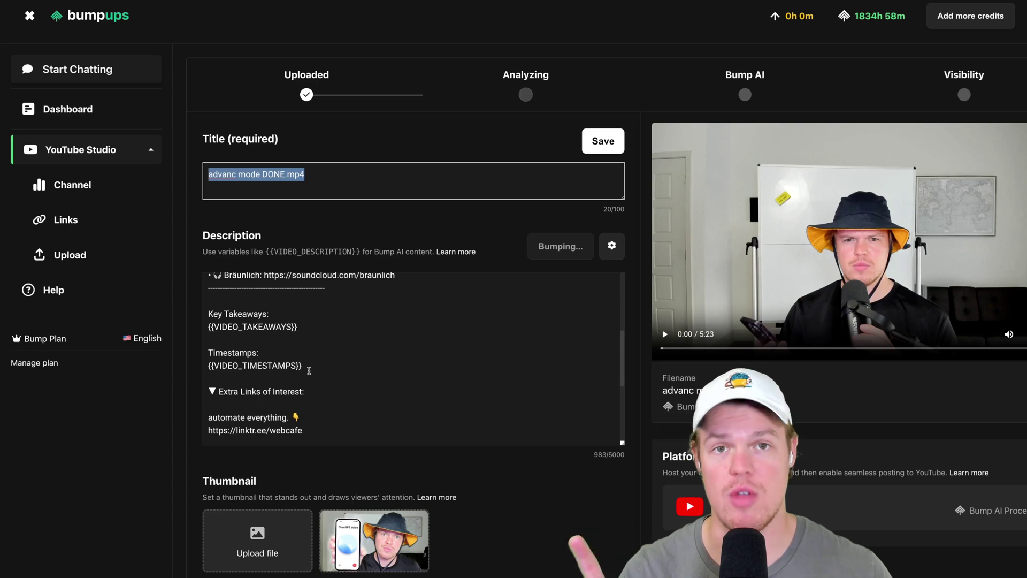
{"action": "left_click", "coordinate": [554, 446]}
{"action": "scroll", "coordinate": [555, 446], "scroll_direction": "down", "scroll_amount": 1}
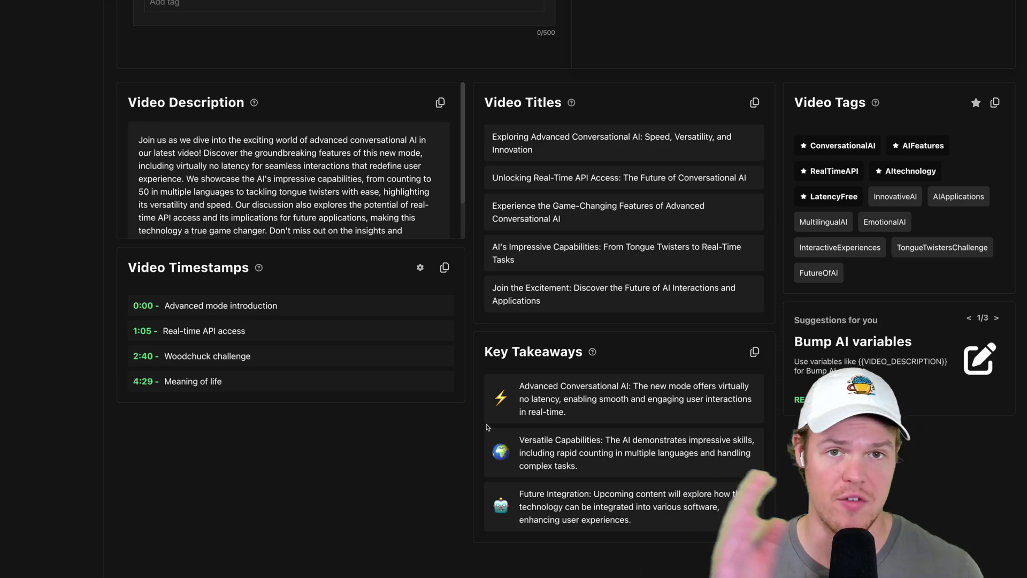
{"action": "scroll", "coordinate": [451, 329], "scroll_direction": "up", "scroll_amount": 20}
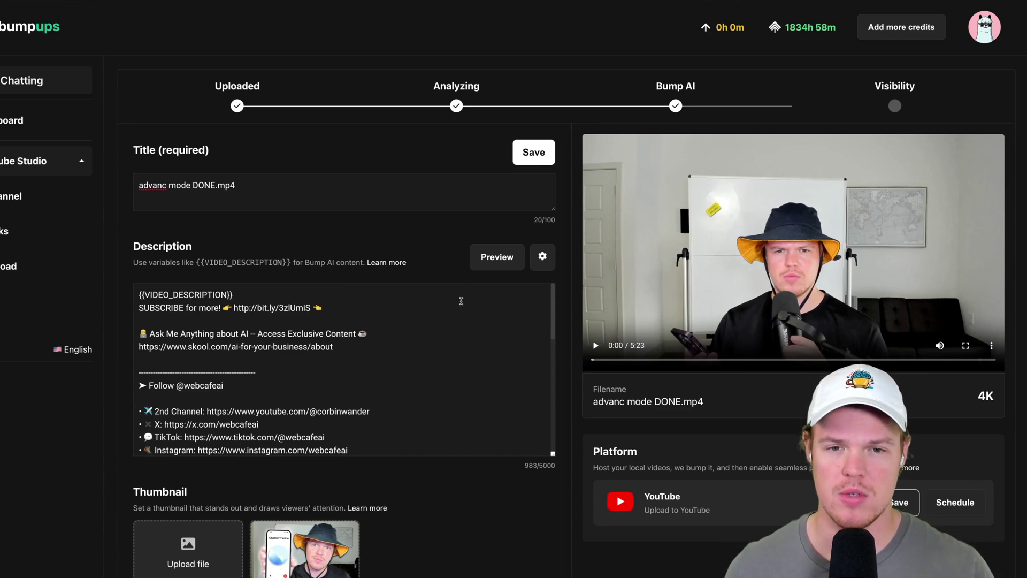
{"action": "left_click", "coordinate": [487, 260]}
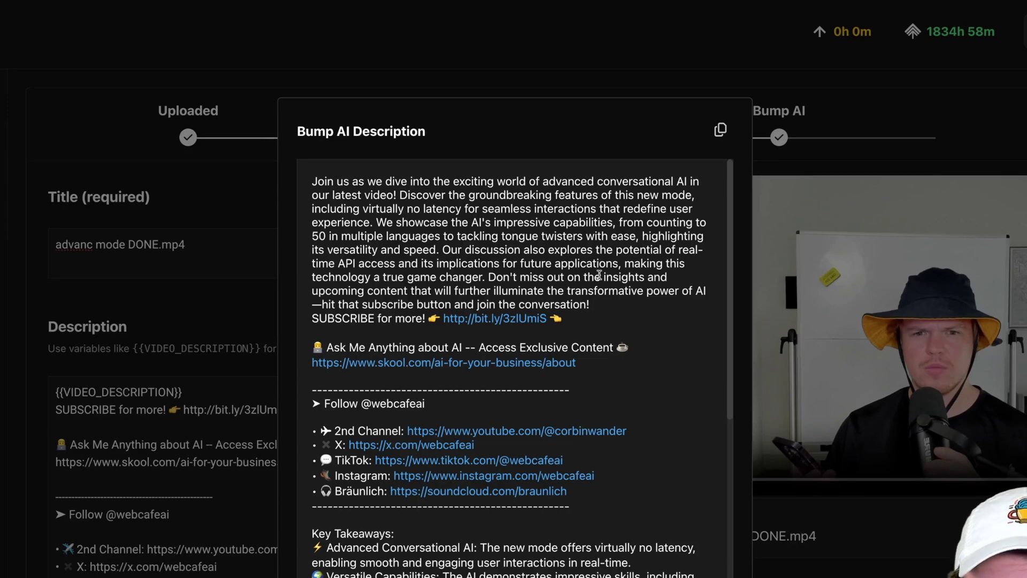
{"action": "scroll", "coordinate": [543, 212], "scroll_direction": "down", "scroll_amount": 3}
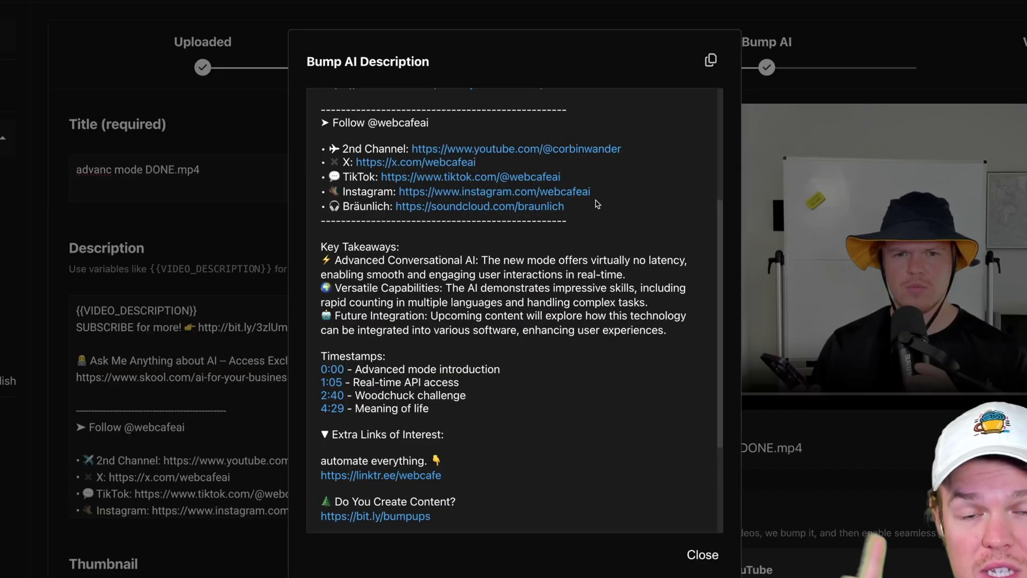
{"action": "scroll", "coordinate": [496, 315], "scroll_direction": "down", "scroll_amount": 3}
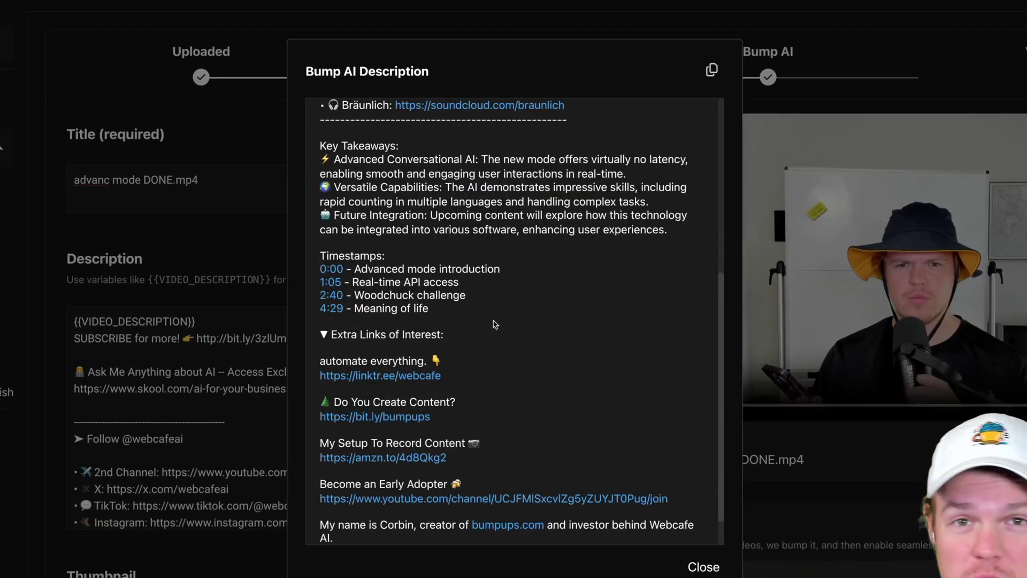
{"action": "key", "text": "Escape"}
{"action": "scroll", "coordinate": [377, 388], "scroll_direction": "down", "scroll_amount": 2}
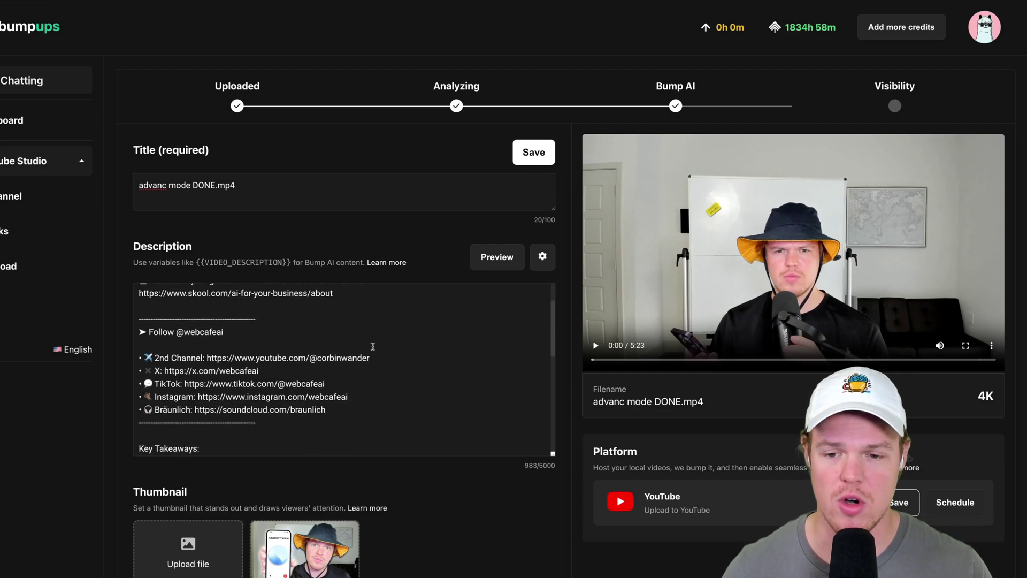
{"action": "scroll", "coordinate": [373, 346], "scroll_direction": "down", "scroll_amount": 6}
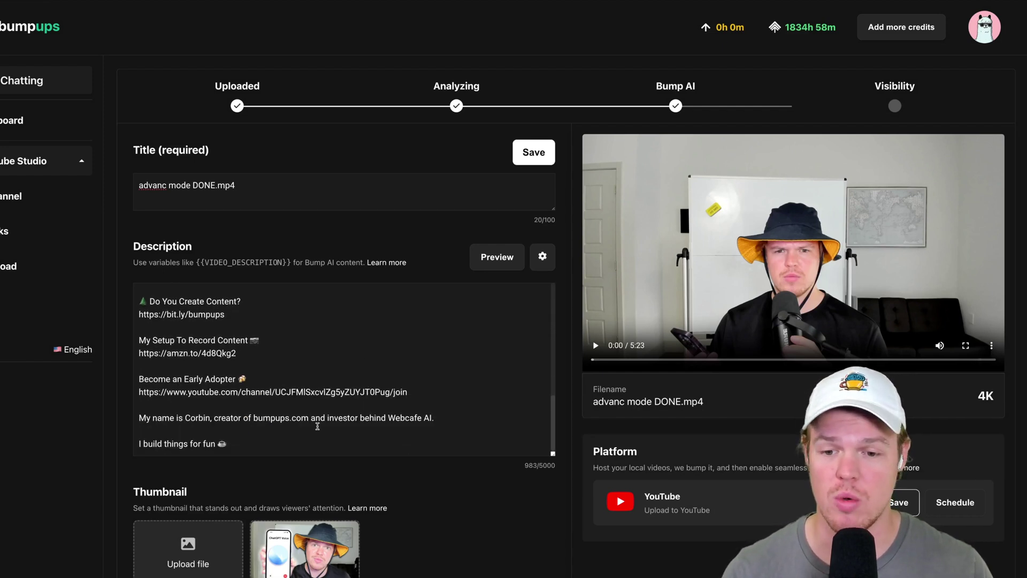
{"action": "scroll", "coordinate": [390, 378], "scroll_direction": "up", "scroll_amount": 10}
{"action": "left_click", "coordinate": [260, 299]}
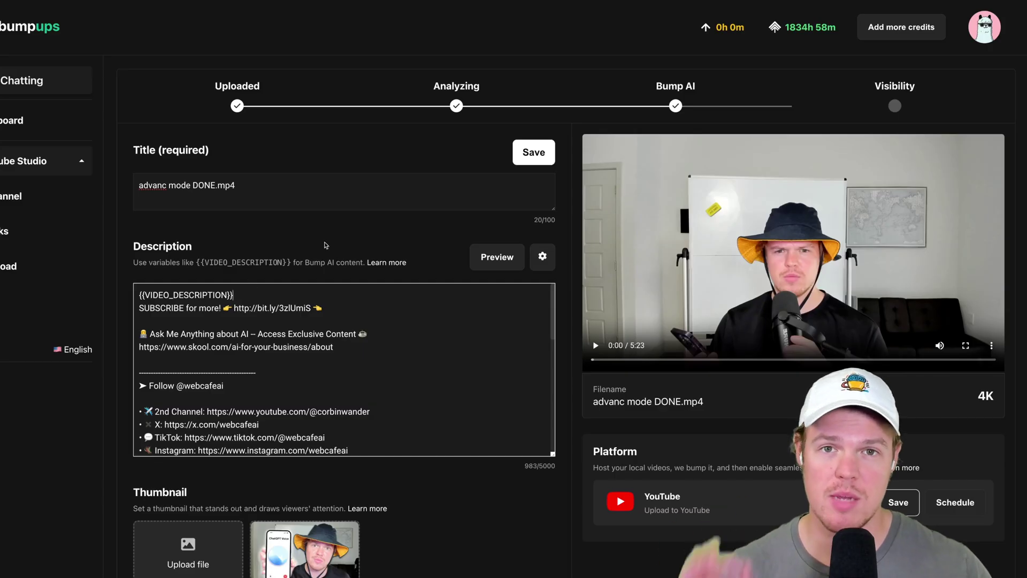
{"action": "left_click", "coordinate": [562, 161]}
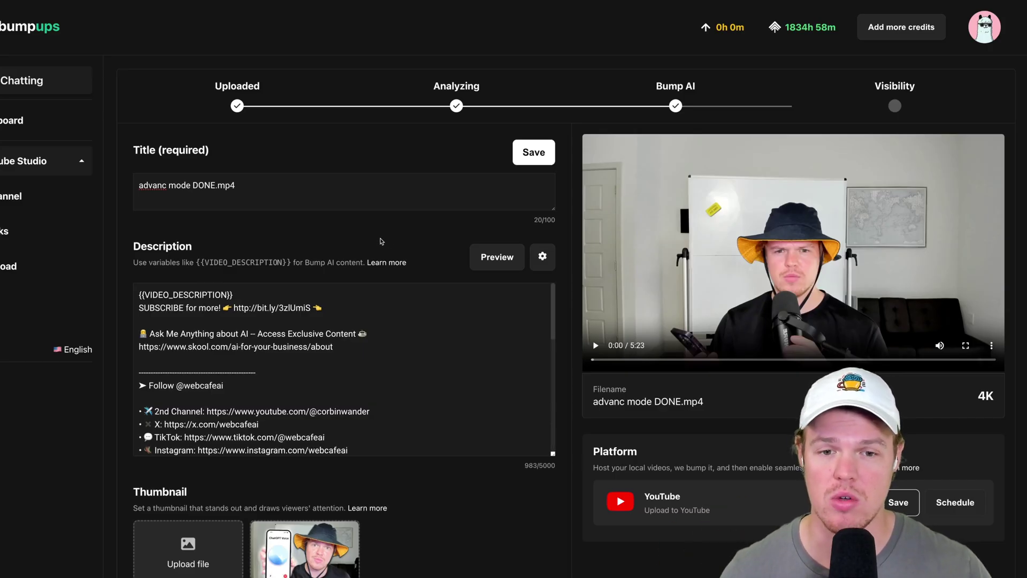
{"action": "left_click", "coordinate": [544, 257]}
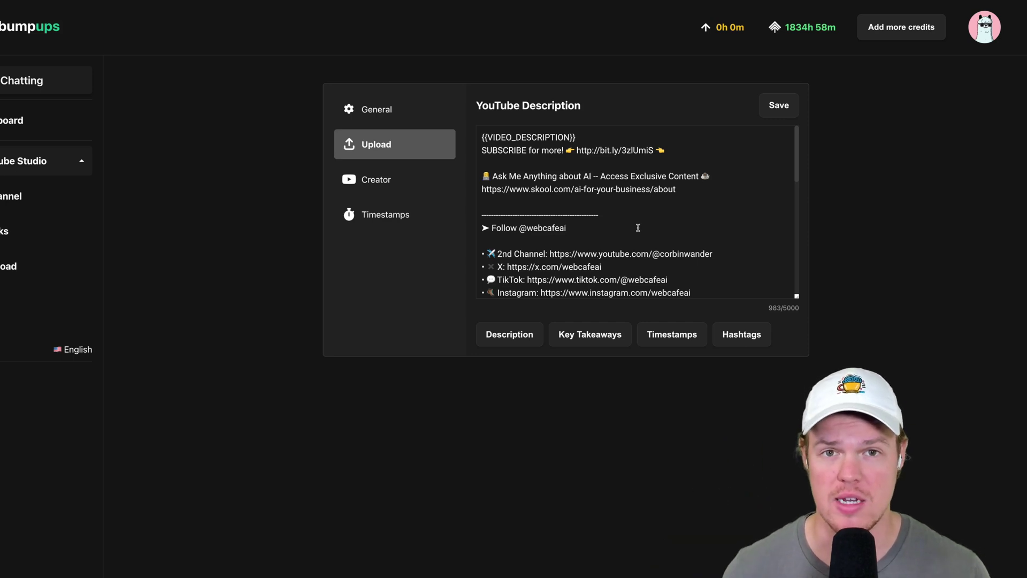
{"action": "scroll", "coordinate": [636, 224], "scroll_direction": "down", "scroll_amount": 5}
{"action": "scroll", "coordinate": [636, 224], "scroll_direction": "up", "scroll_amount": 5}
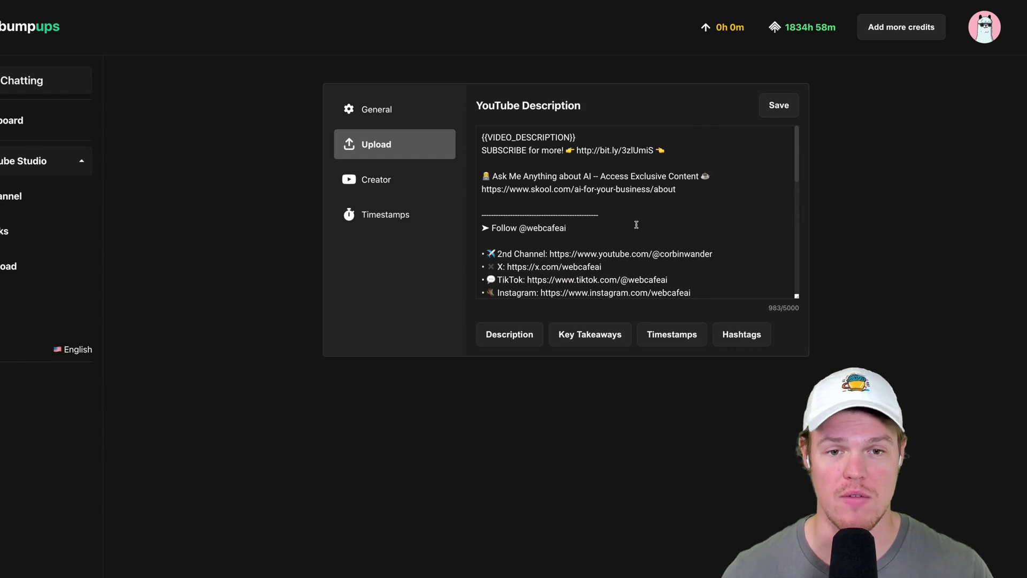
{"action": "left_click_drag", "start_coordinate": [593, 141], "coordinate": [481, 137]}
{"action": "key", "text": "BackSpace"}
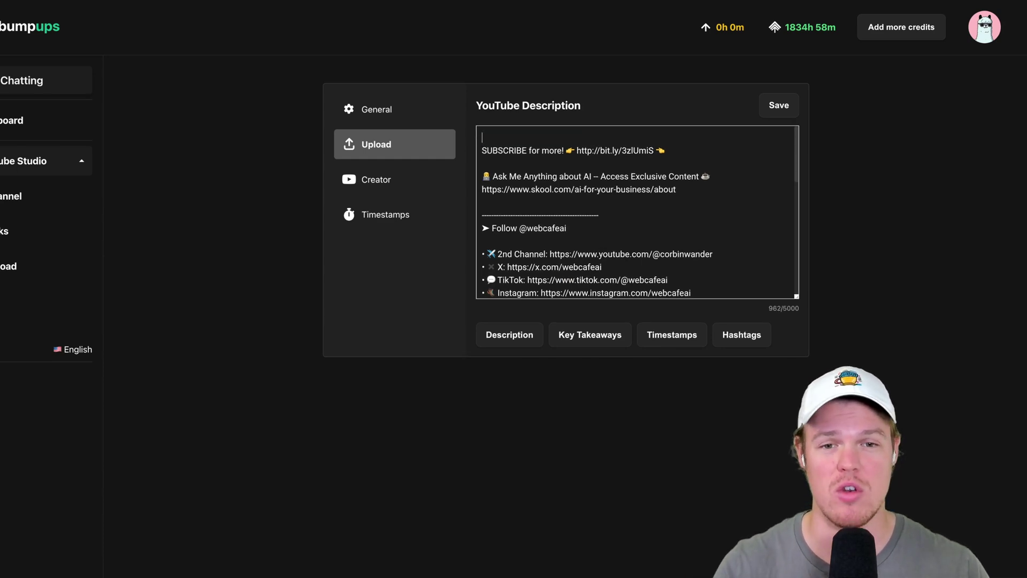
{"action": "left_click", "coordinate": [509, 334]}
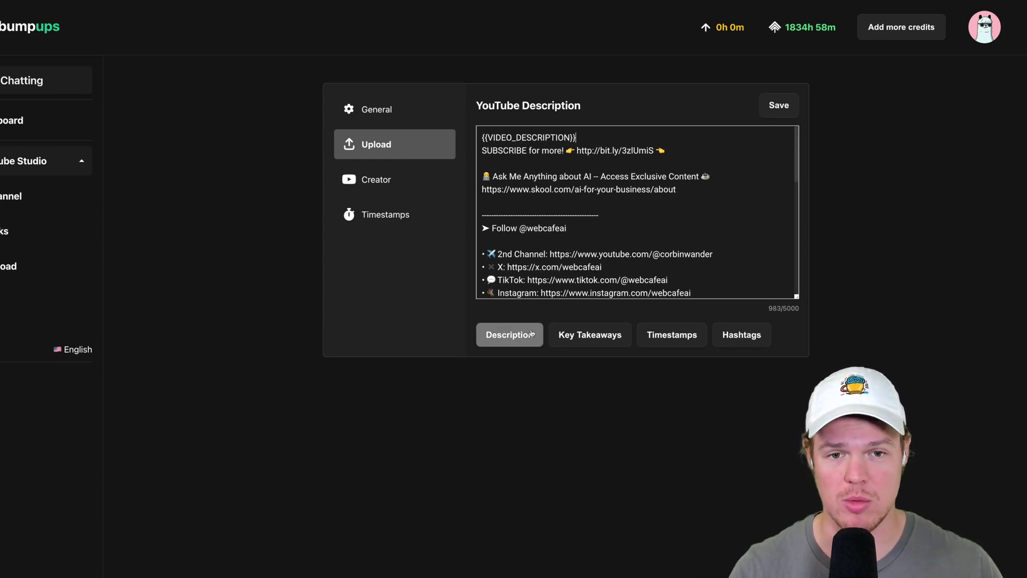
{"action": "scroll", "coordinate": [643, 219], "scroll_direction": "down", "scroll_amount": 1}
{"action": "scroll", "coordinate": [643, 219], "scroll_direction": "down", "scroll_amount": 5}
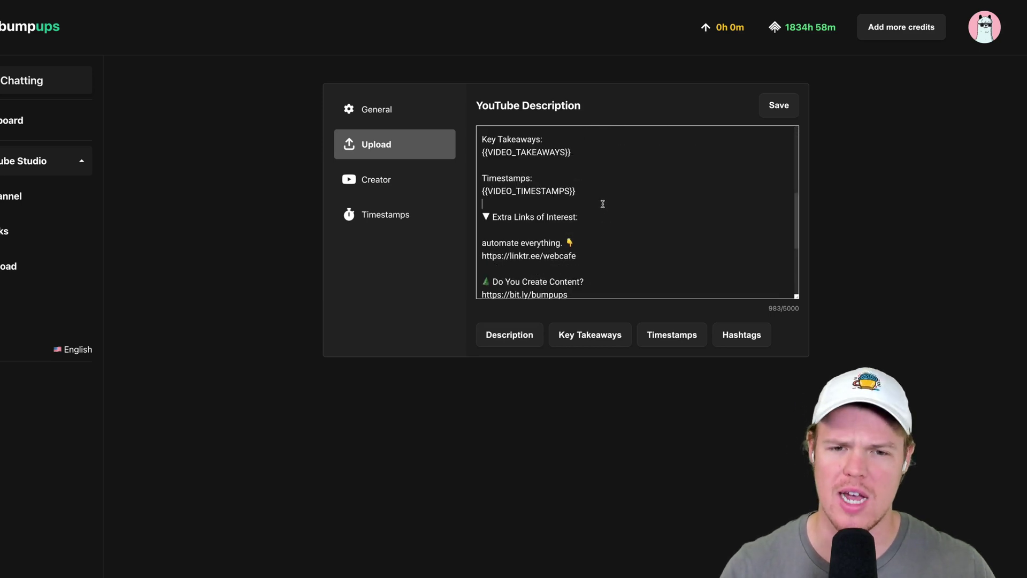
{"action": "left_click", "coordinate": [672, 334]}
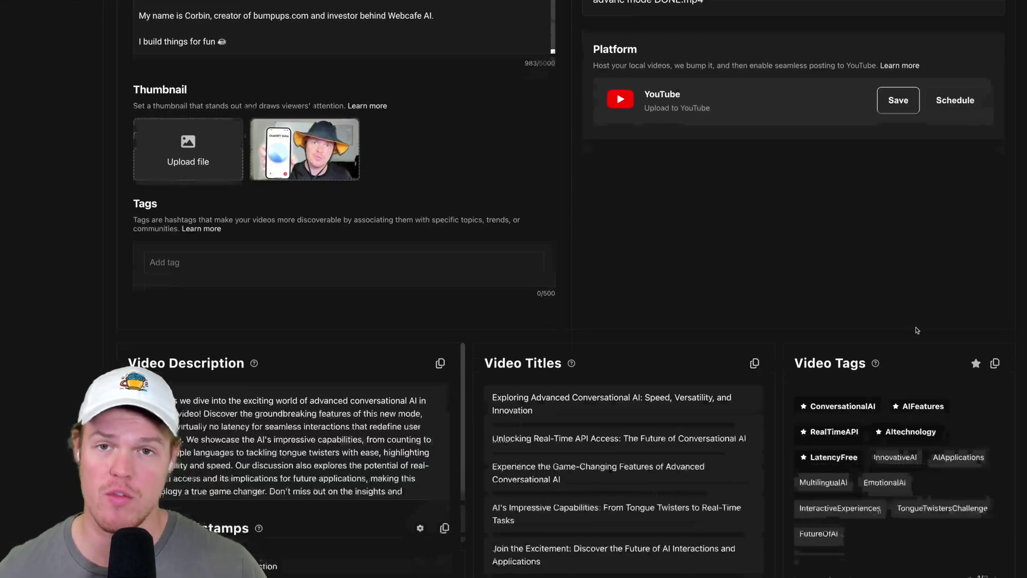
- Paste the generated tags into Video Tags and save the title 'Exploring Advanced Conversational AI: Speed, Versatility, and Innovation'
{"action": "left_click", "coordinate": [994, 364]}
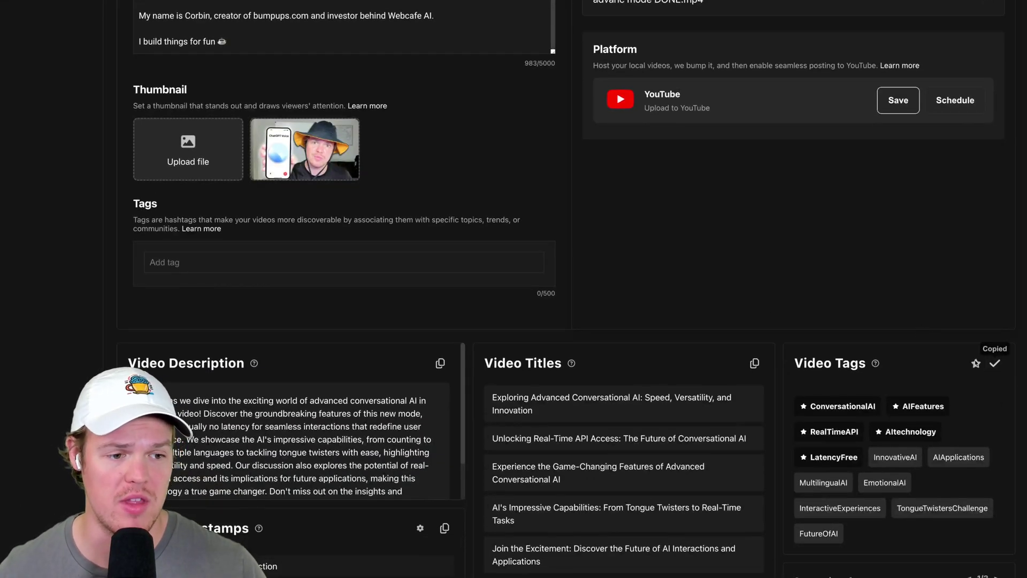
{"action": "left_click", "coordinate": [386, 264]}
{"action": "key", "text": "ctrl+v"}
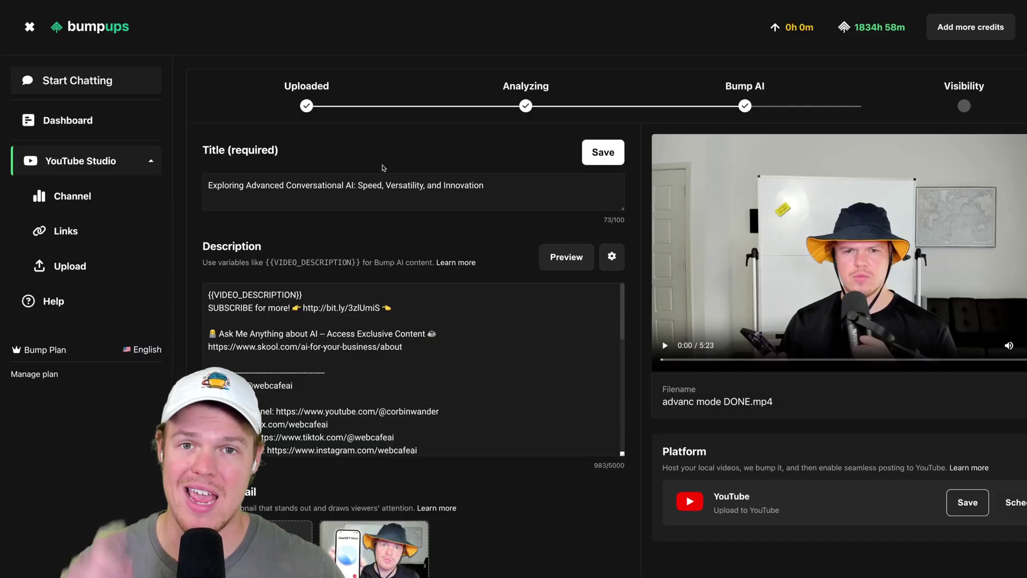
{"action": "left_click", "coordinate": [600, 156]}
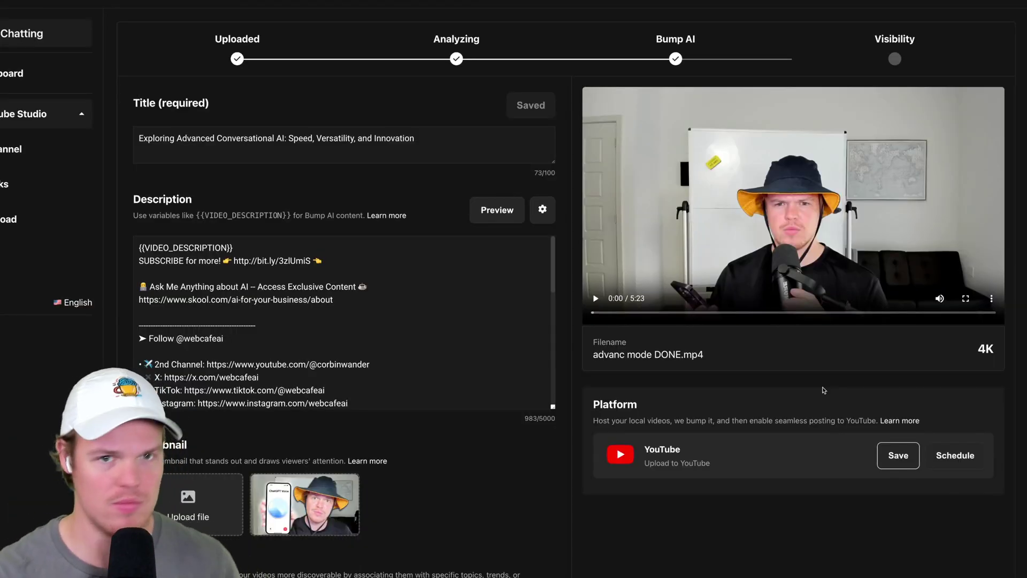
- Schedule the private video to go public on November 10, 2024, 12:00 AM America/Chicago
{"action": "scroll", "coordinate": [819, 407], "scroll_direction": "down", "scroll_amount": 1}
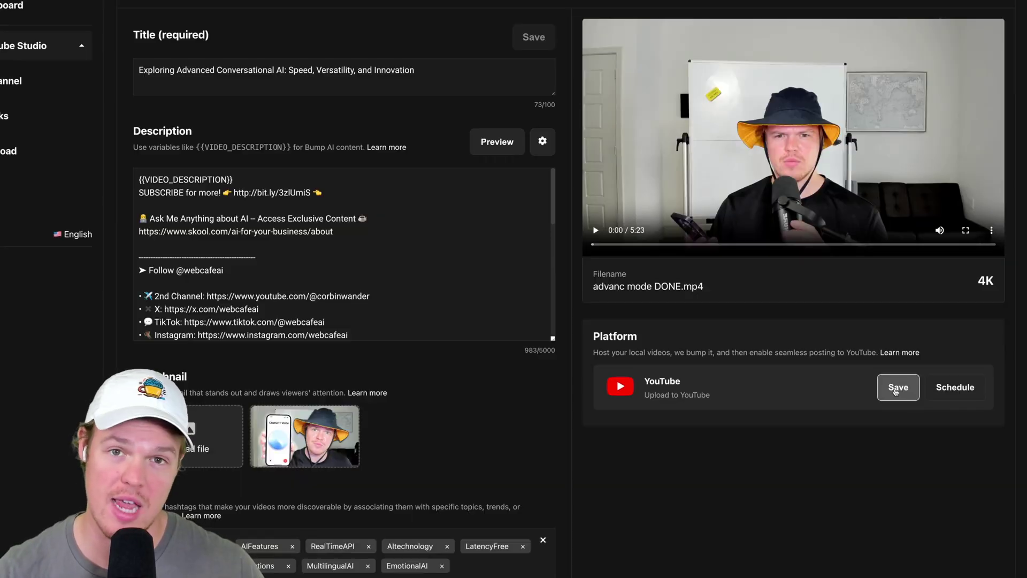
{"action": "left_click", "coordinate": [896, 390]}
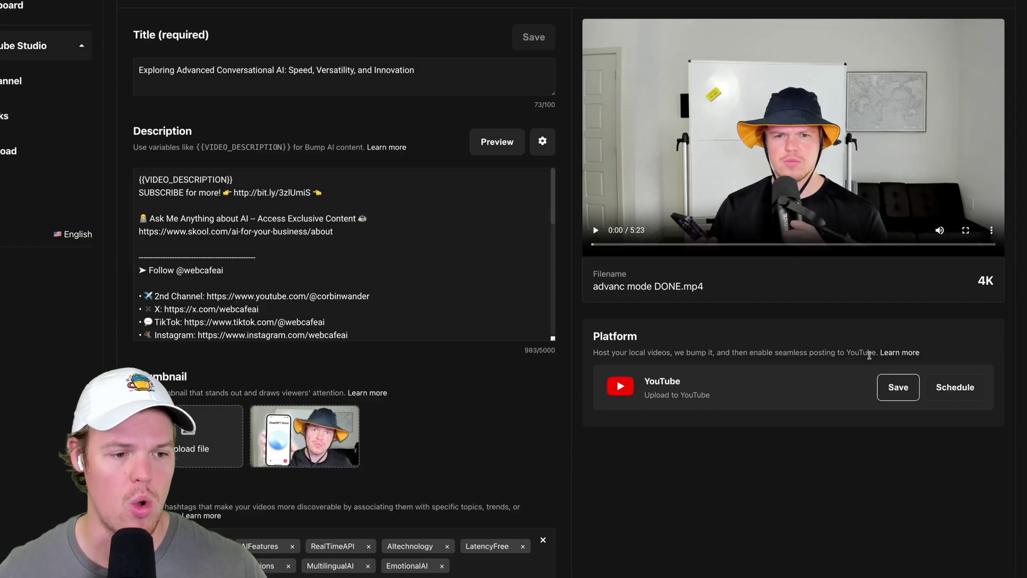
{"action": "left_click", "coordinate": [897, 203]}
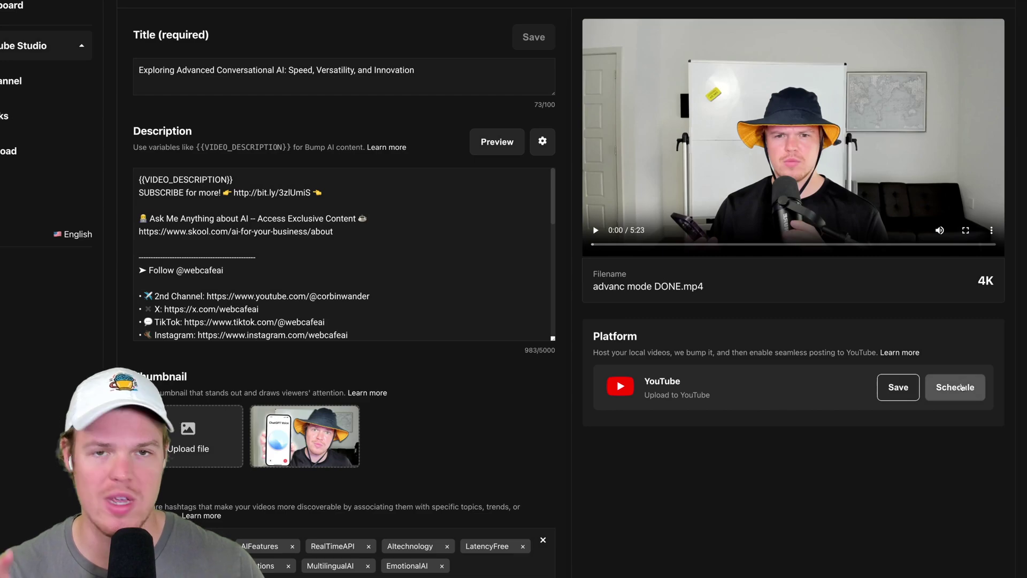
{"action": "left_click", "coordinate": [962, 388]}
{"action": "left_click", "coordinate": [434, 272]}
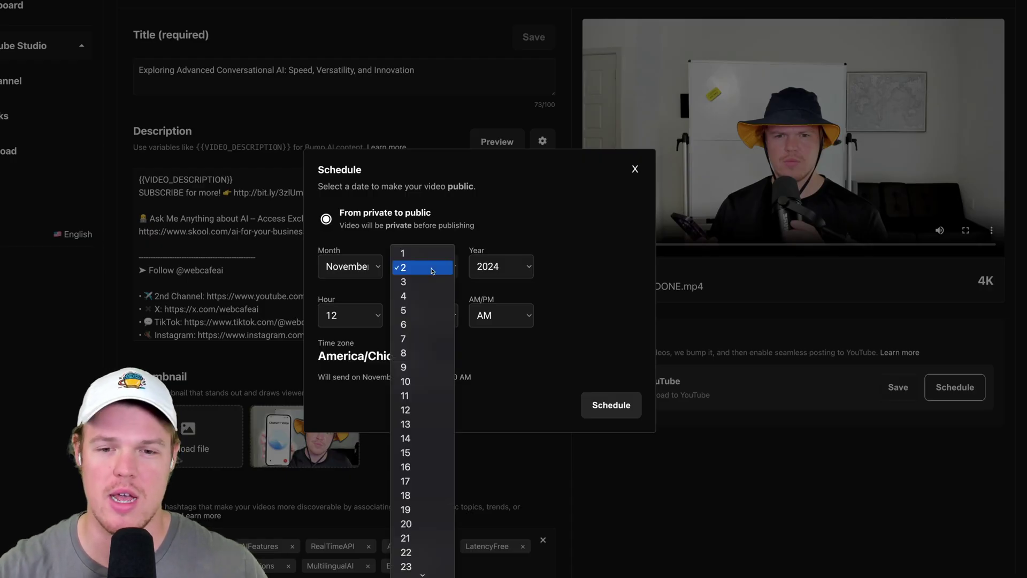
{"action": "left_click", "coordinate": [423, 380]}
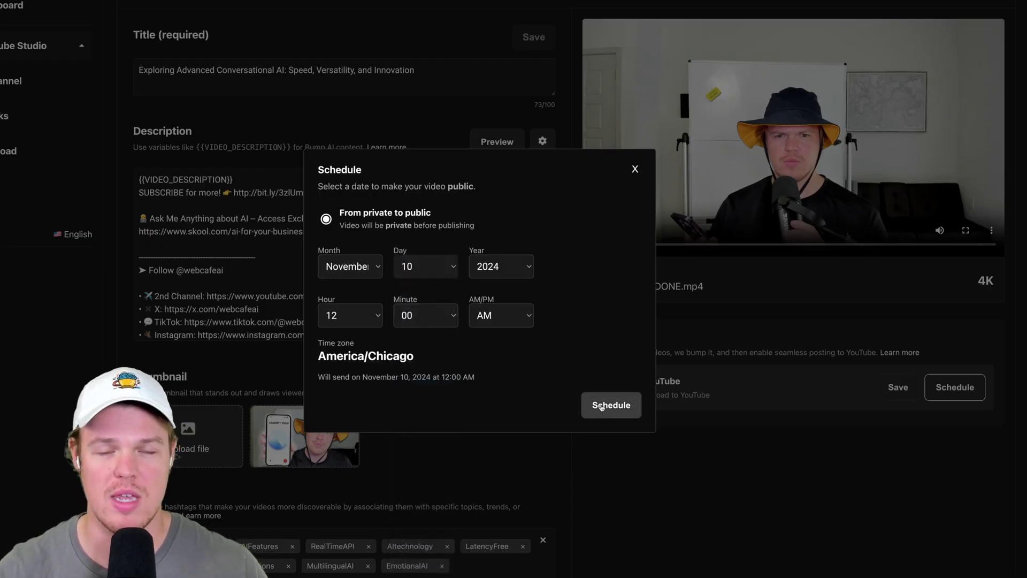